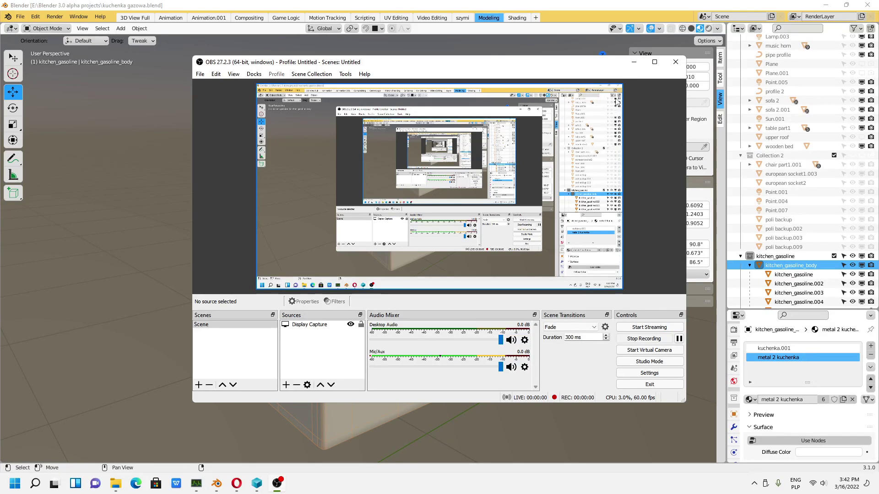
Step: Minimize the OBS window to reveal Blender
left_click(633, 62)
key("super")
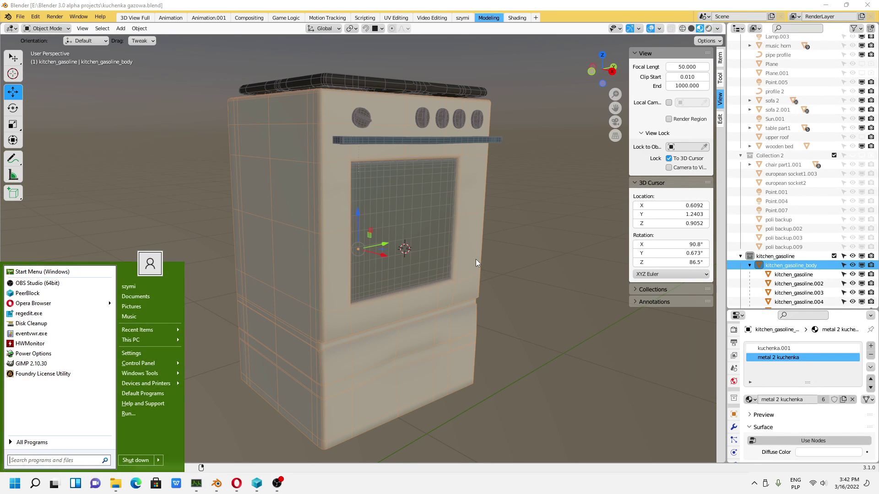
key("super")
Step: Orbit, zoom and pan to look down on the stove top and its four burners
middle_click_drag(480, 254, 455, 308)
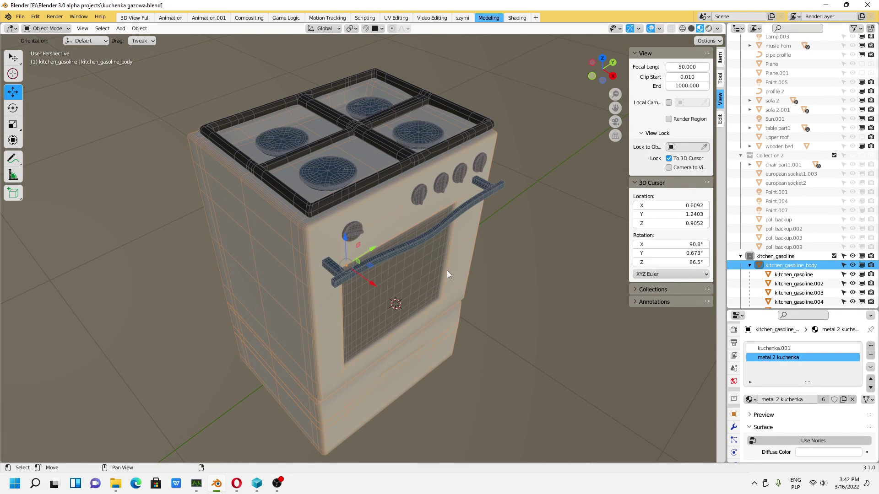
scroll(456, 271, "down", 1)
mouse_move(469, 250)
middle_mouse_down()
mouse_move(456, 251)
mouse_move(464, 254)
mouse_move(463, 227)
mouse_move(468, 274)
mouse_move(459, 266)
mouse_move(482, 290)
middle_mouse_up()
scroll(482, 291, "up", 2)
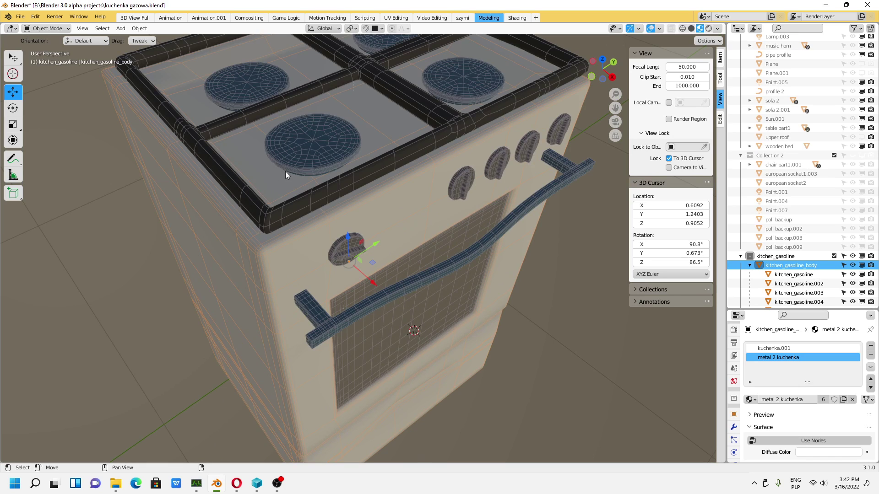
middle_click_drag(291, 207, 306, 233, "shift")
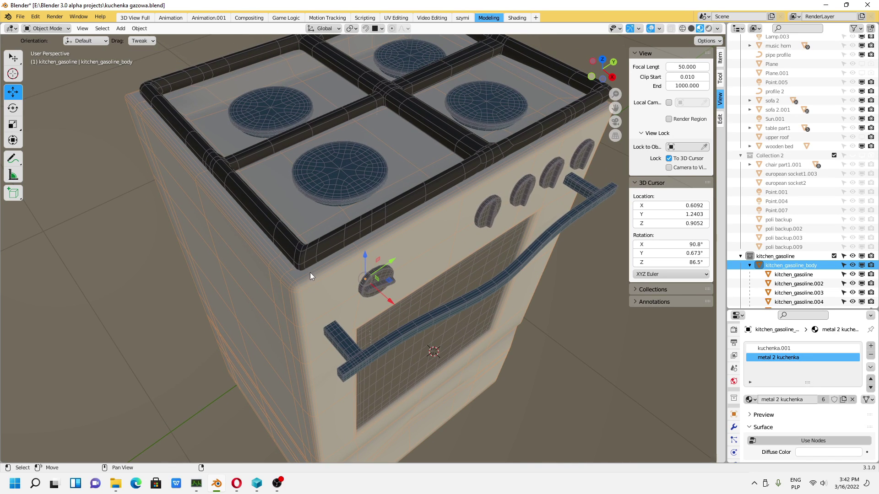
scroll(309, 271, "down", 1)
scroll(299, 269, "down", 2)
scroll(402, 222, "up", 3)
scroll(447, 189, "down", 2)
scroll(455, 181, "up", 1)
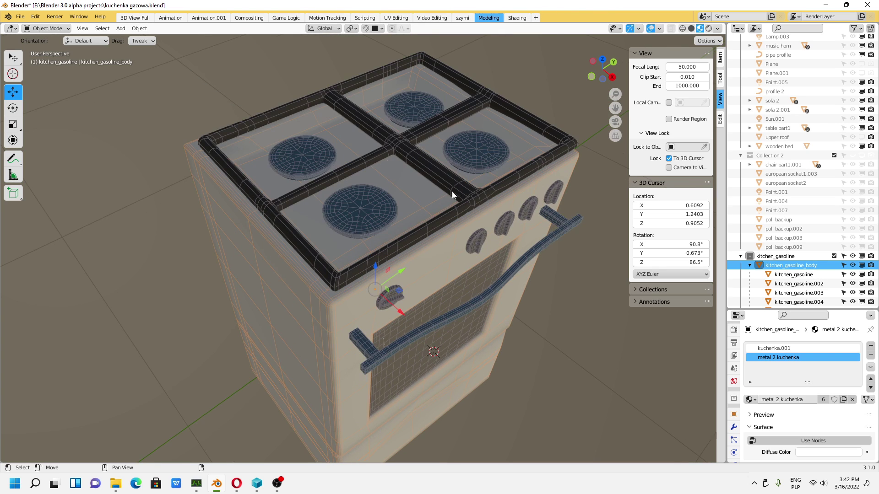
Step: In the Shading workspace, add a material slot with a new material named kuchenka
left_click(518, 19)
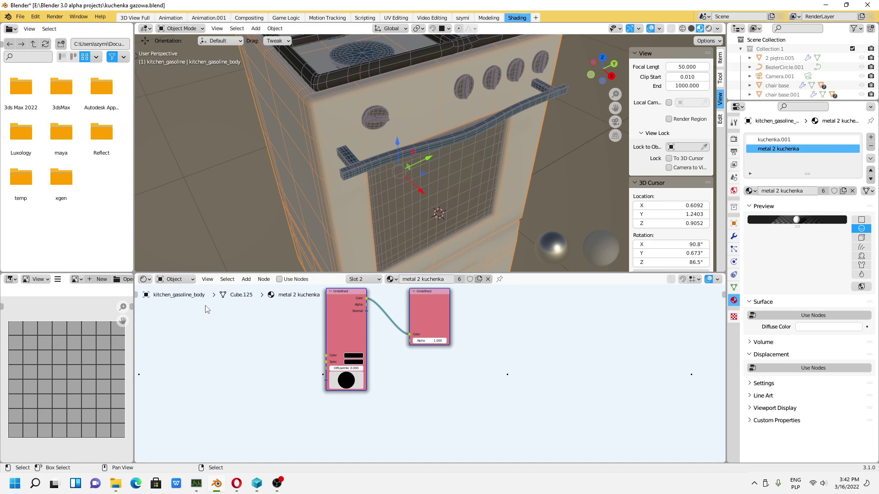
left_click(373, 282)
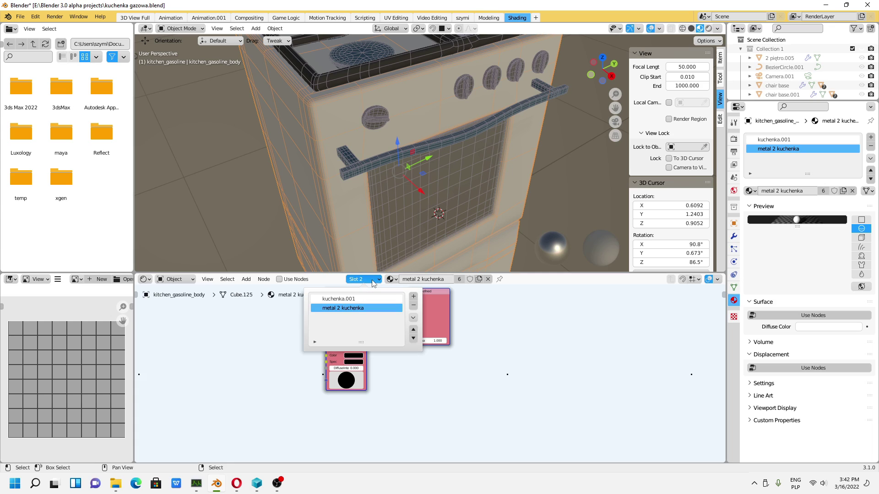
left_click(414, 298)
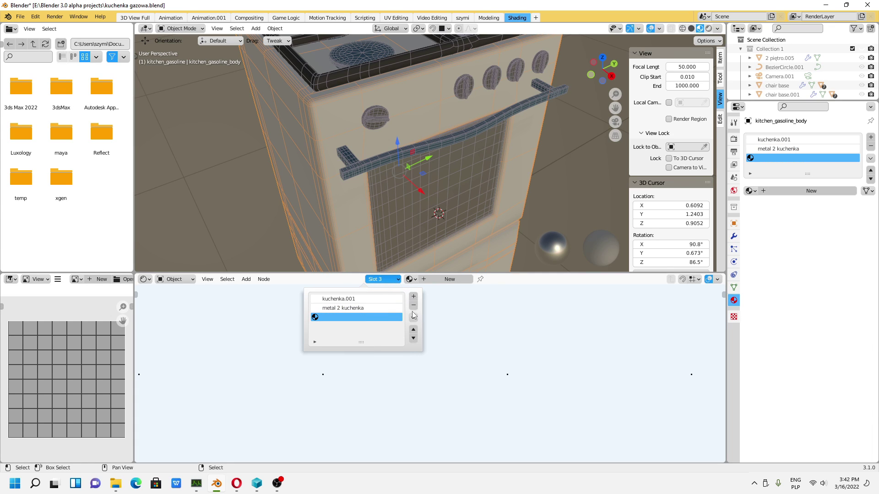
left_click(446, 280)
double_click(439, 280)
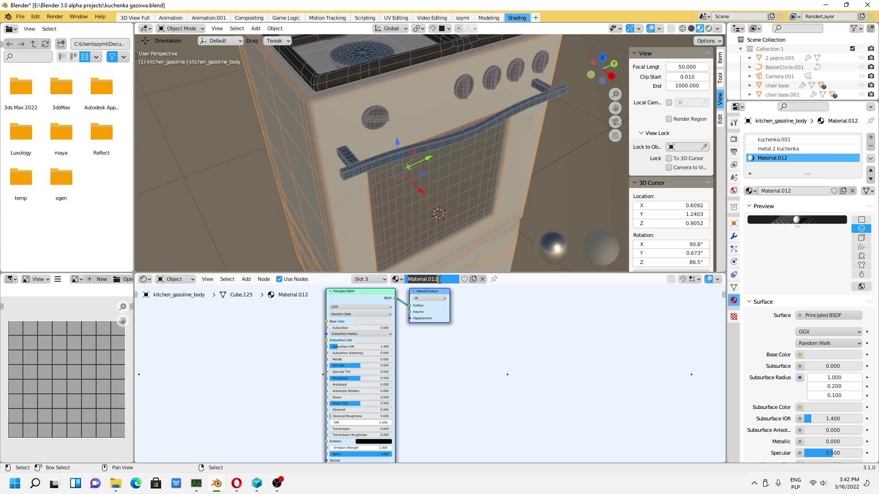
type("kuchenka")
key("Return")
Step: Assign the kuchenka material to the stove body's second material slot
middle_click_drag(349, 296, 386, 318)
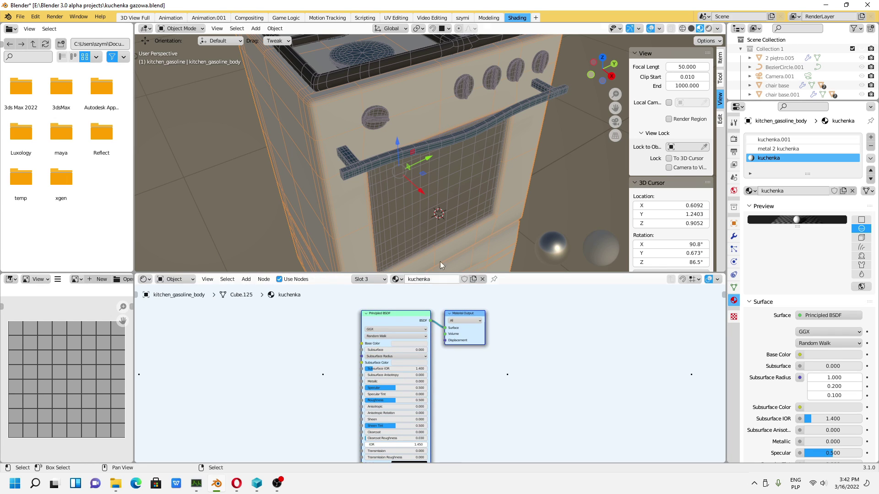
left_click(753, 190)
left_click(691, 197)
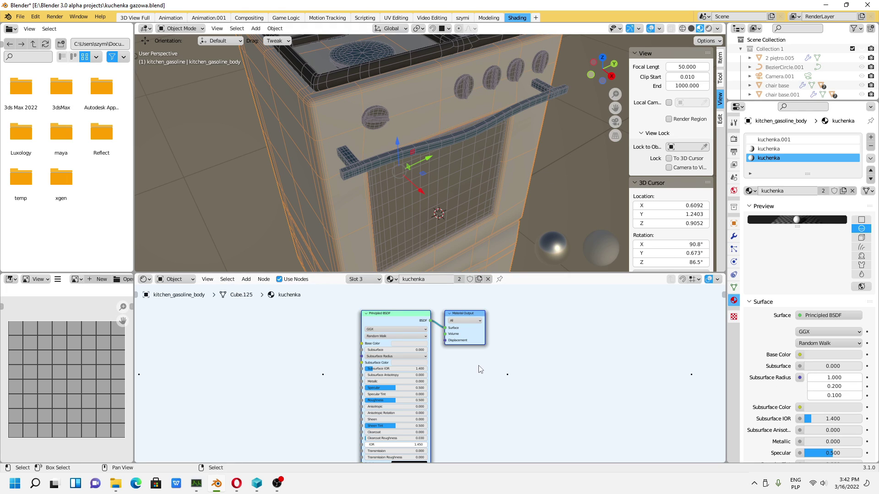
left_click(21, 17)
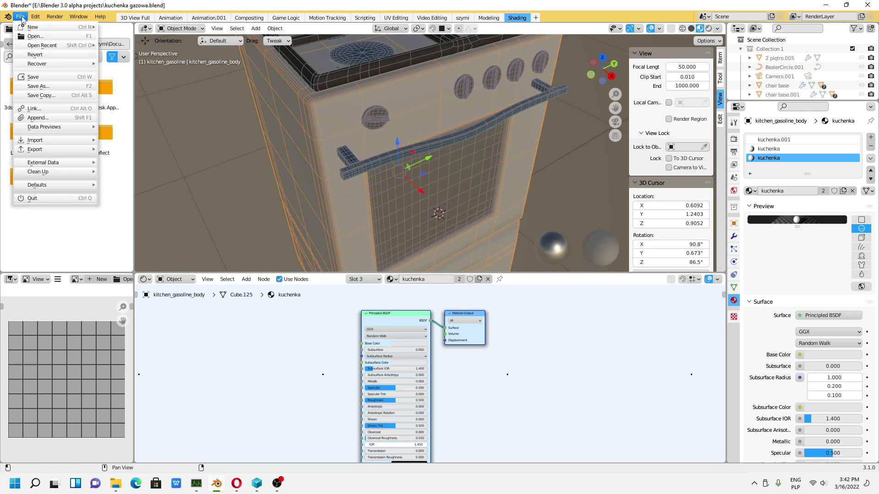
Step: Save kuchenka gazowa.blend, resize the material preview and orbit to show the burners
left_click(32, 78)
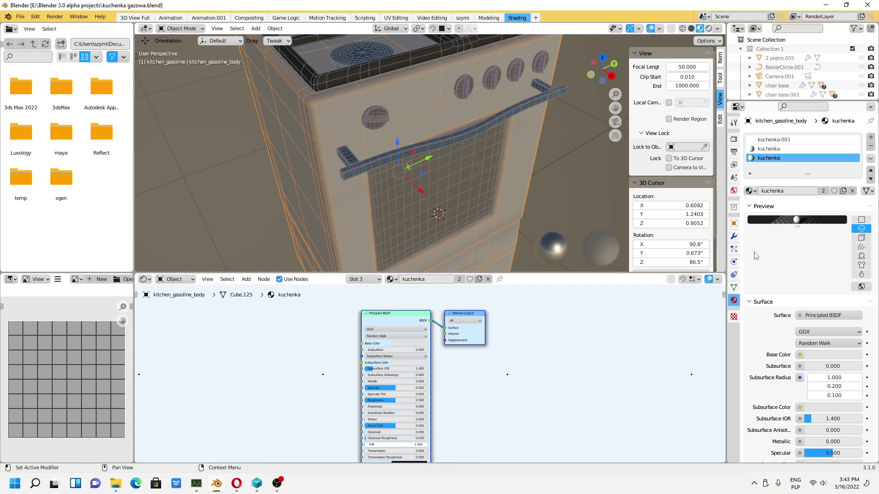
left_click_drag(797, 225, 798, 237)
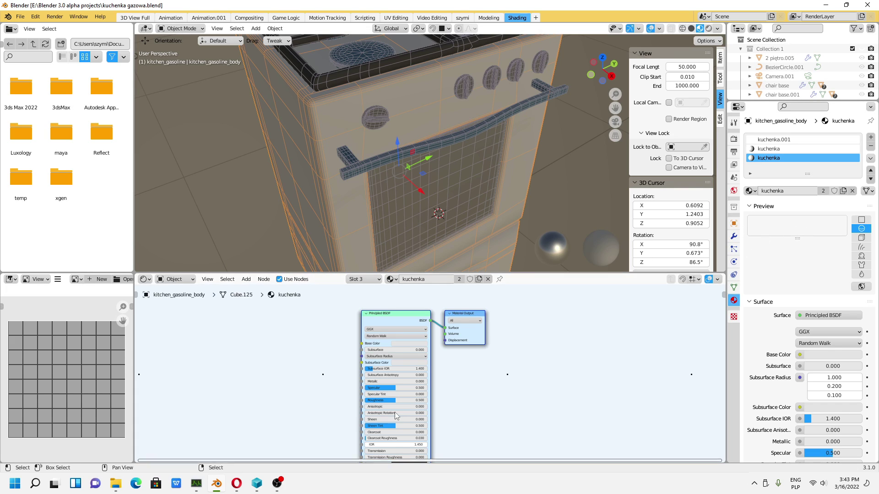
left_click_drag(797, 239, 802, 214)
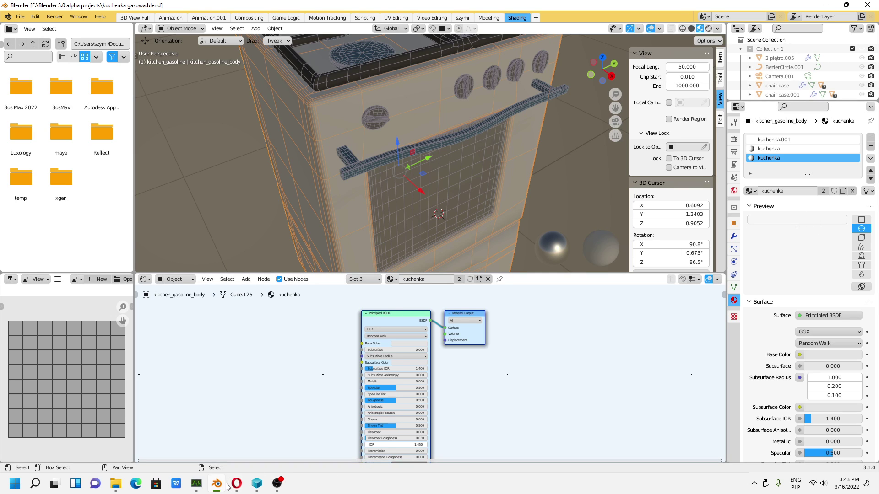
mouse_move(196, 484)
left_click(231, 437)
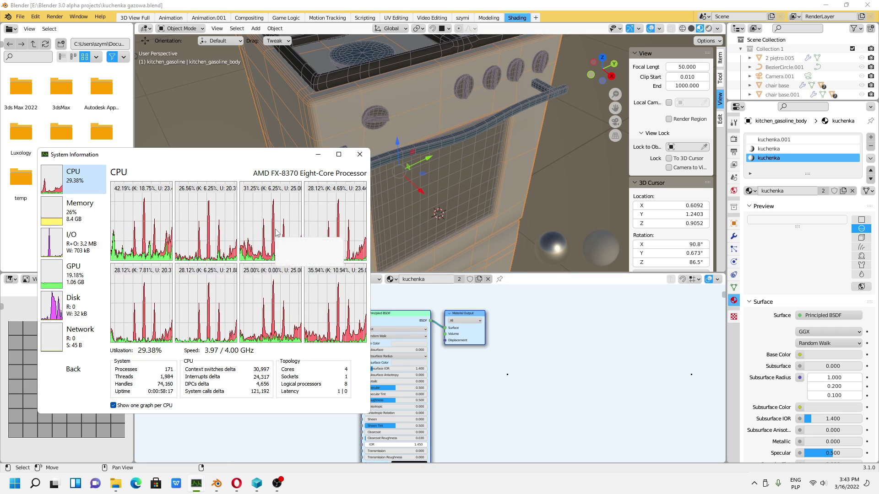
left_click(403, 220)
middle_click_drag(412, 220, 491, 229)
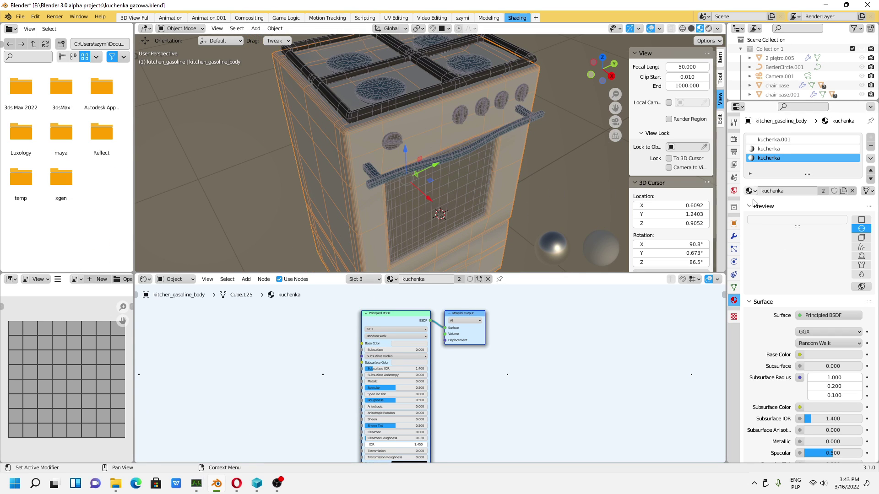
left_click_drag(795, 227, 796, 225)
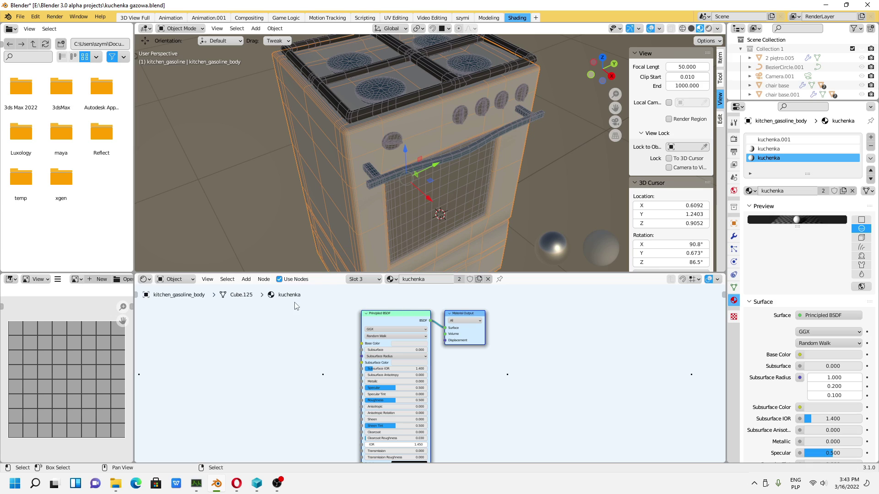
Step: Save the file again and start File > Append
left_click(21, 17)
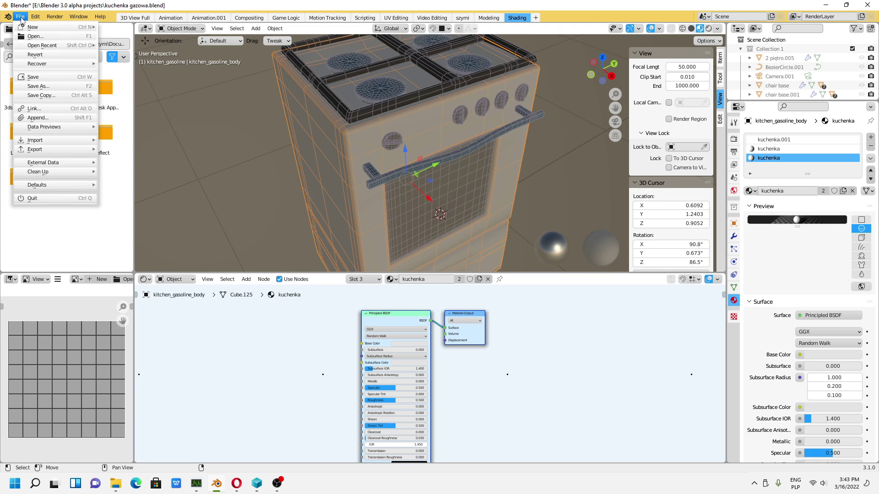
left_click(32, 77)
left_click(22, 18)
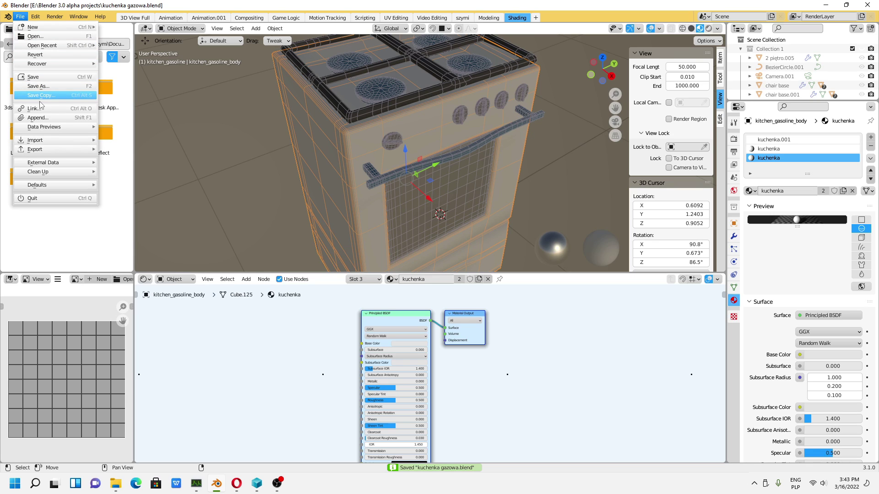
left_click(38, 118)
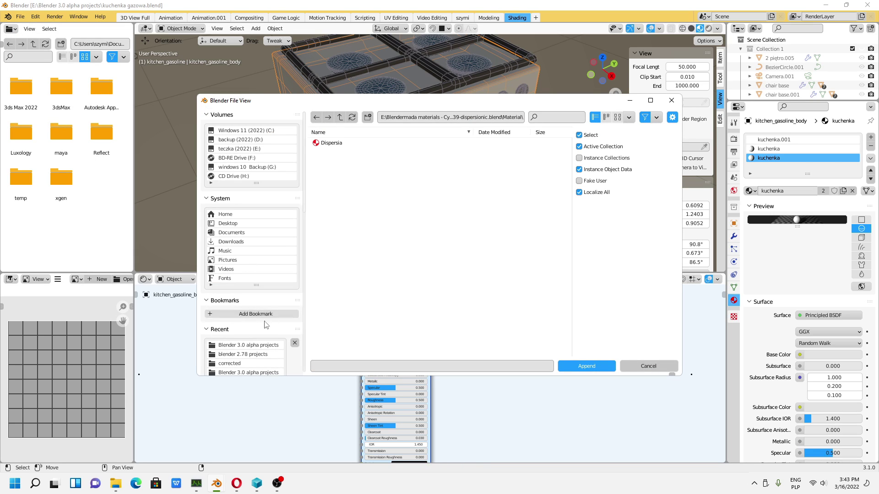
Step: Browse to the Blendermada materials library on the E: drive and open 38-piano-paint.blend
left_click(254, 149)
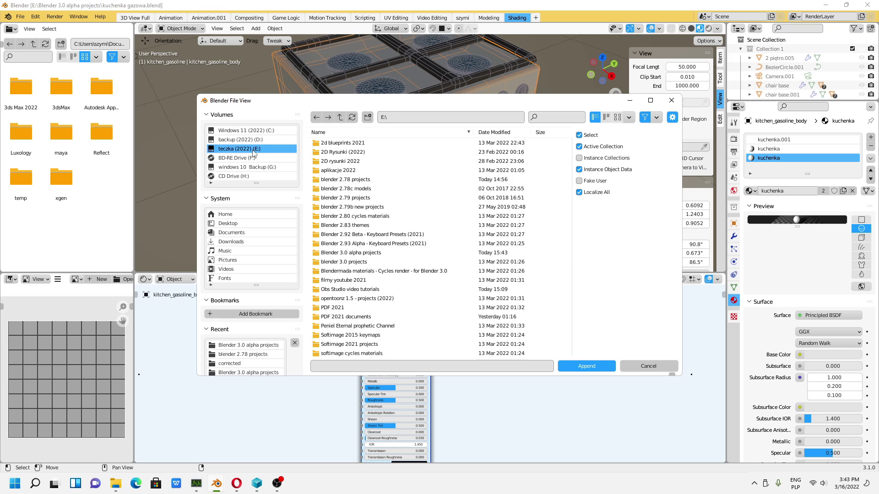
left_click(383, 271)
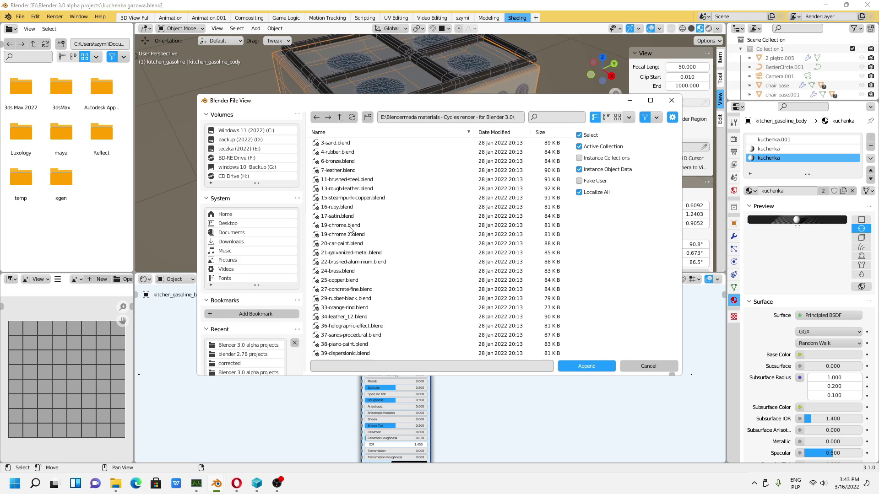
left_click(350, 227)
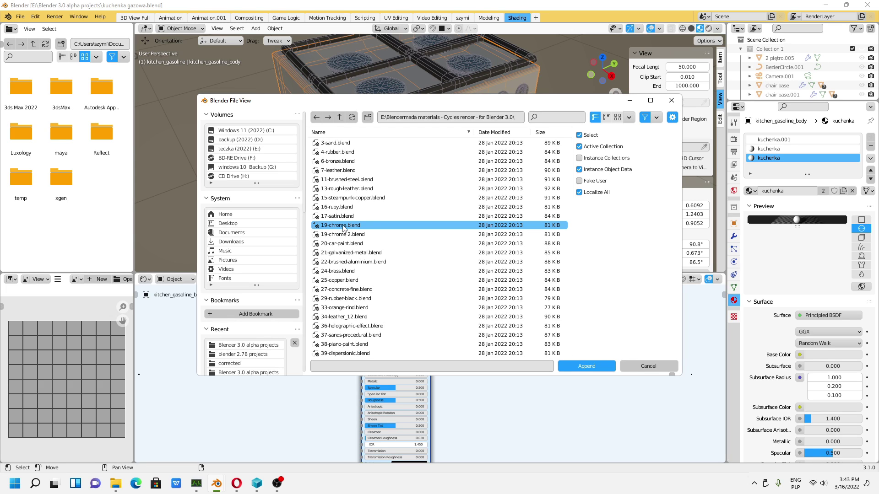
scroll(349, 256, "down", 2)
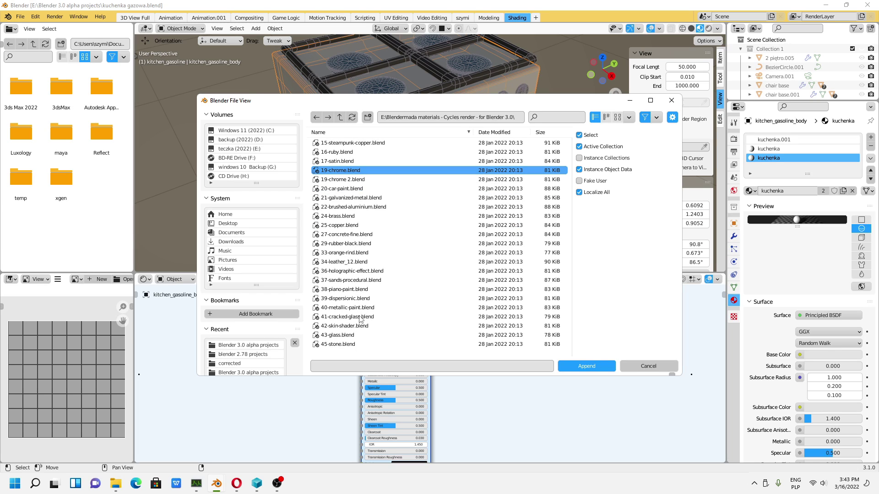
double_click(346, 290)
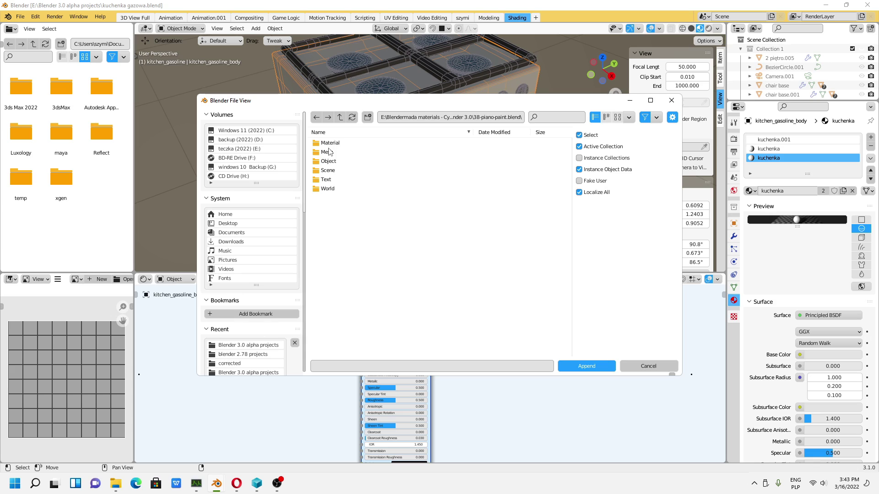
Step: Append the palette material from the file's Material folder
left_click(352, 151)
double_click(334, 144)
left_click(330, 143)
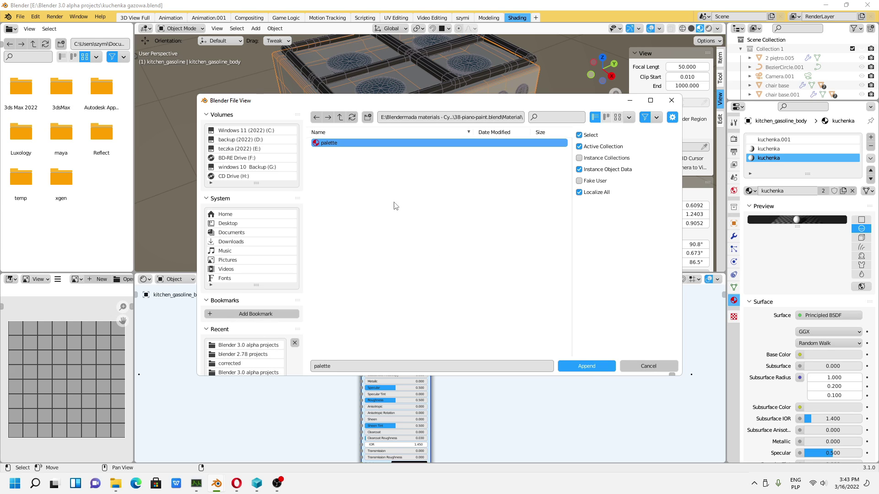
left_click(340, 117)
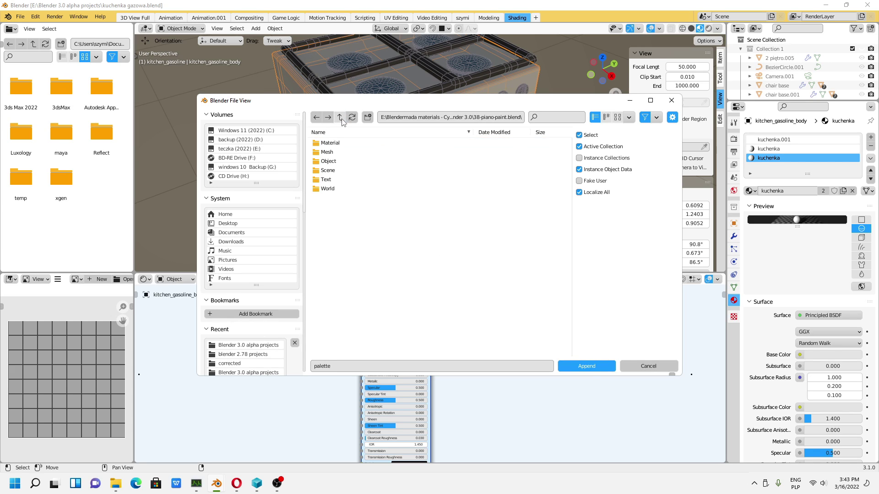
double_click(333, 144)
left_click(334, 143)
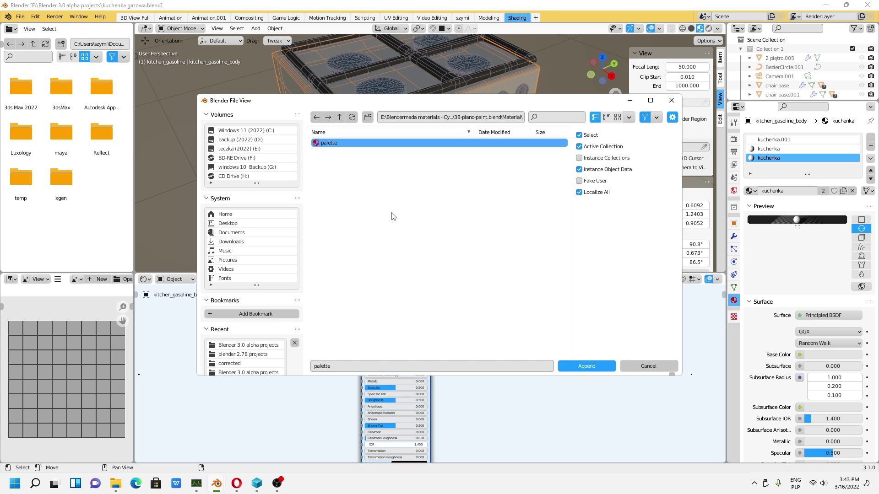
left_click(587, 366)
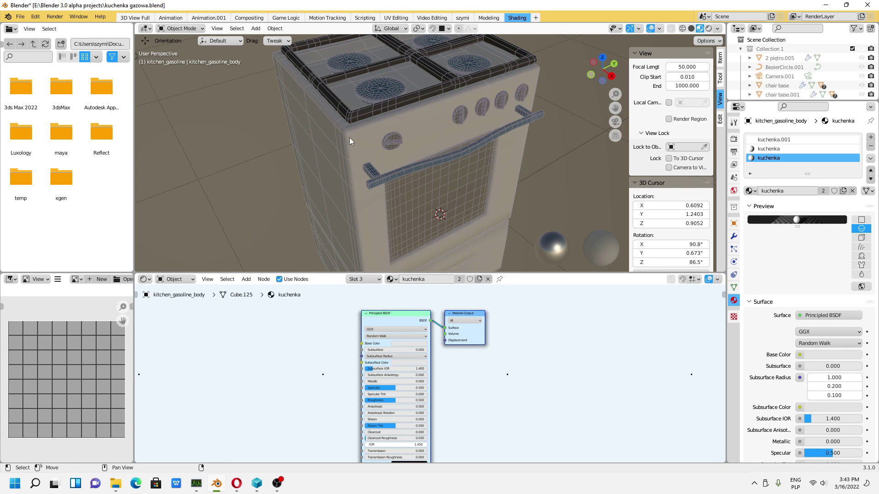
left_click(356, 160)
left_click(391, 279)
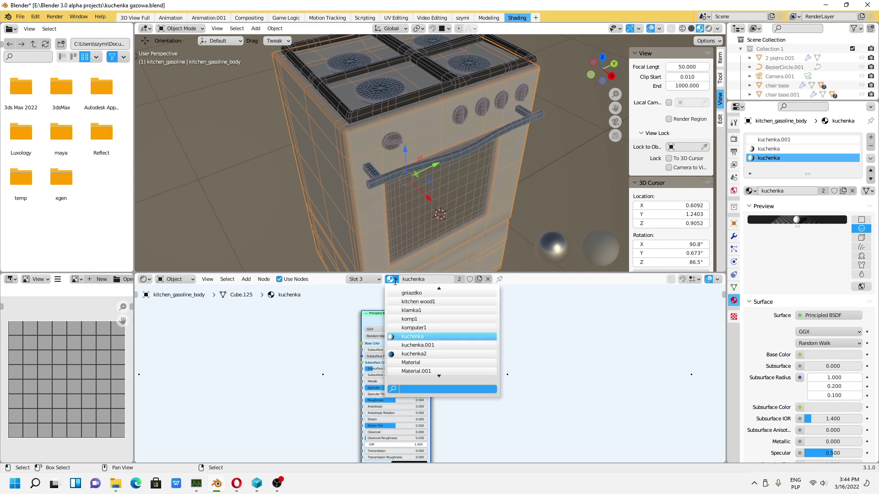
scroll(437, 353, "up", 14)
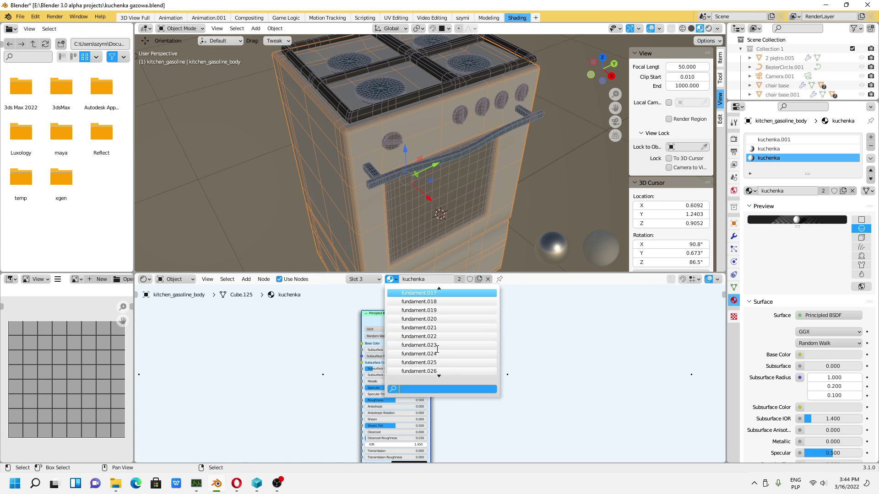
scroll(441, 349, "up", 5)
scroll(439, 347, "up", 5)
scroll(438, 345, "up", 3)
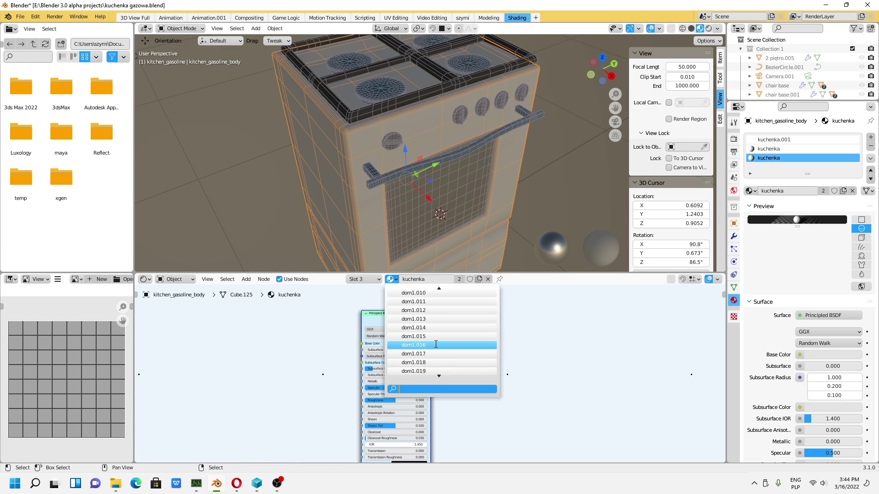
scroll(436, 345, "up", 2)
scroll(435, 343, "up", 4)
scroll(433, 342, "up", 3)
scroll(432, 342, "up", 3)
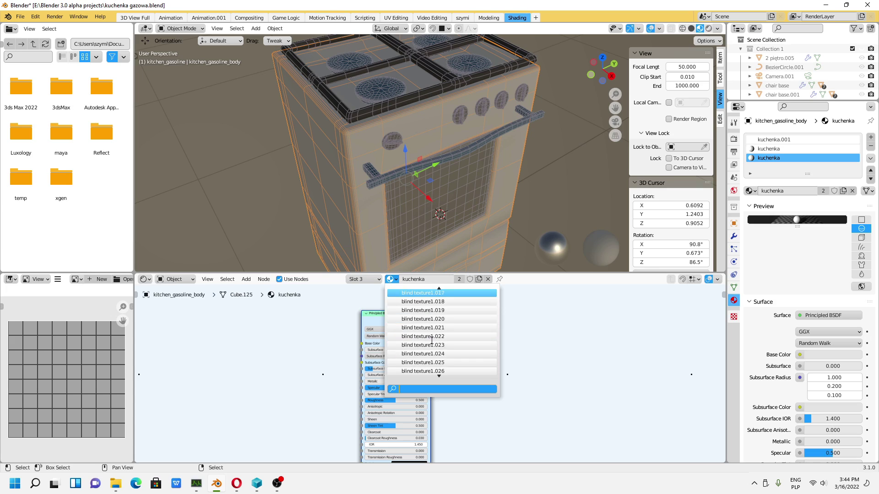
scroll(432, 328, "up", 2)
scroll(431, 328, "up", 2)
left_click(433, 283)
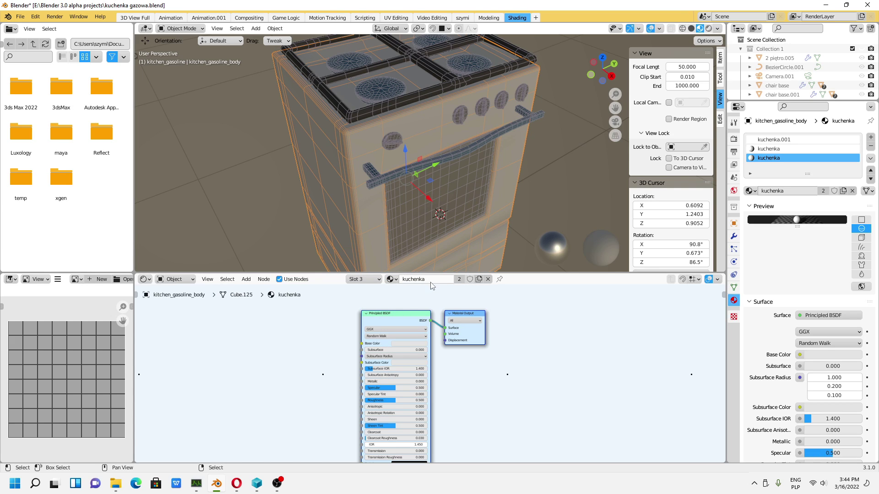
left_click(433, 280)
key("Escape")
left_click(391, 280)
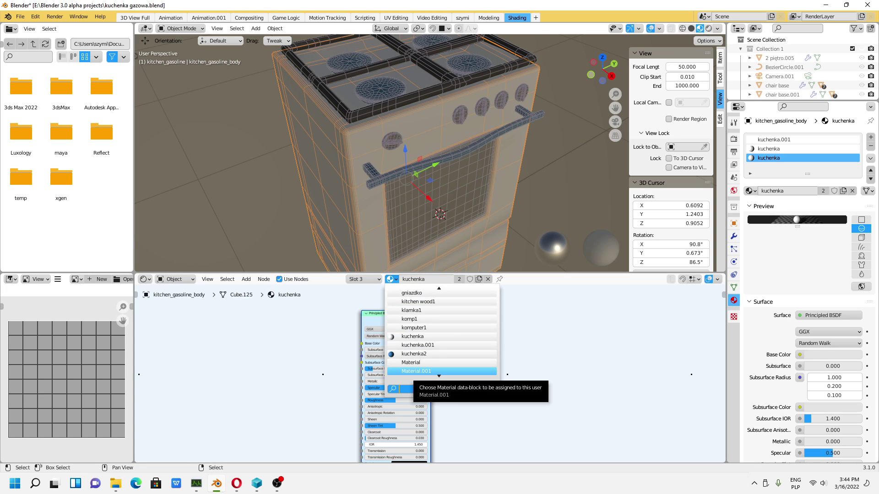
type("pi")
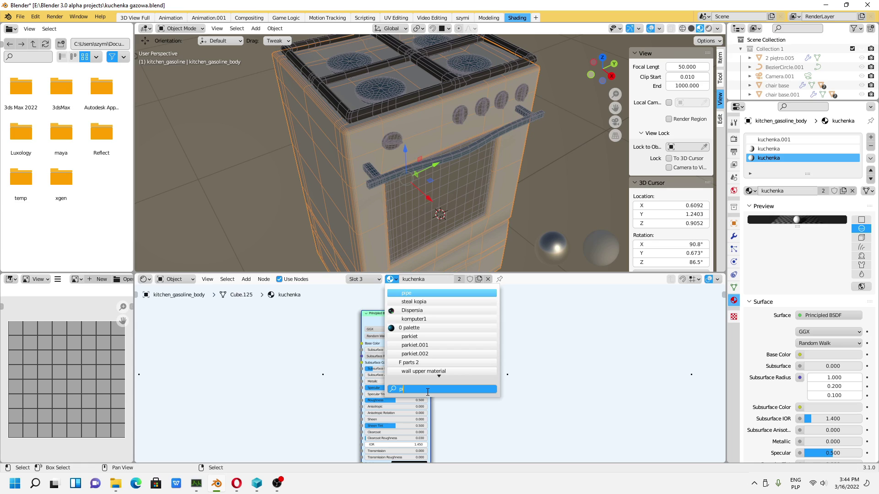
type("a")
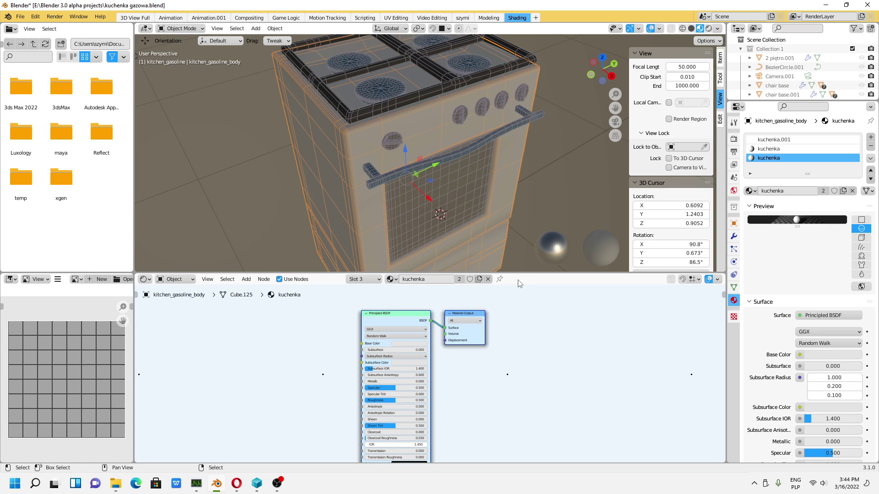
left_click(391, 279)
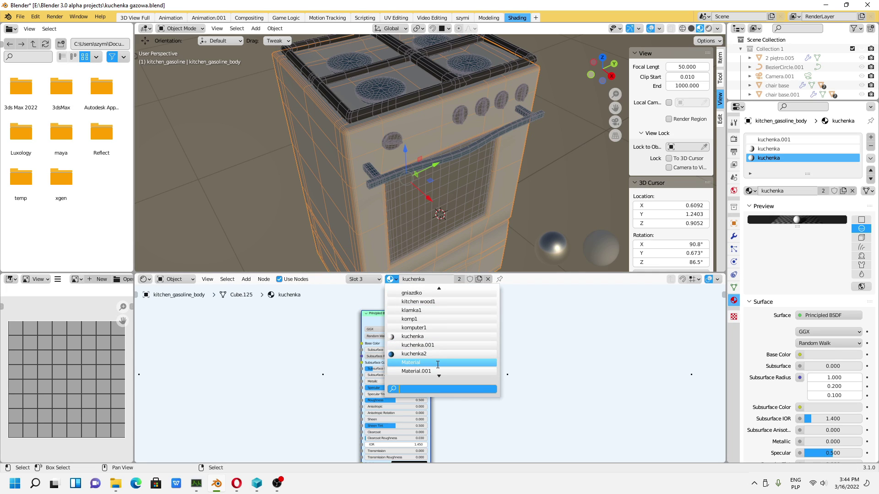
scroll(436, 370, "down", 3)
scroll(435, 370, "down", 5)
scroll(434, 370, "down", 5)
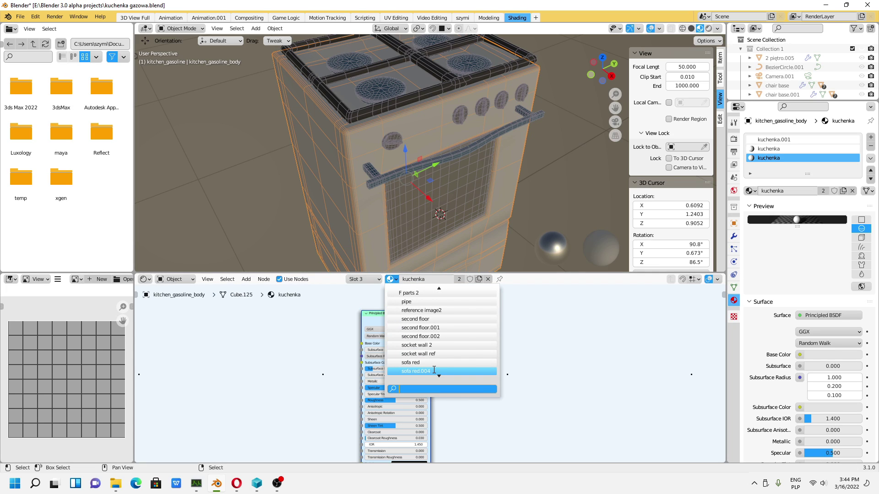
scroll(434, 371, "down", 5)
scroll(433, 372, "down", 3)
scroll(432, 373, "down", 5)
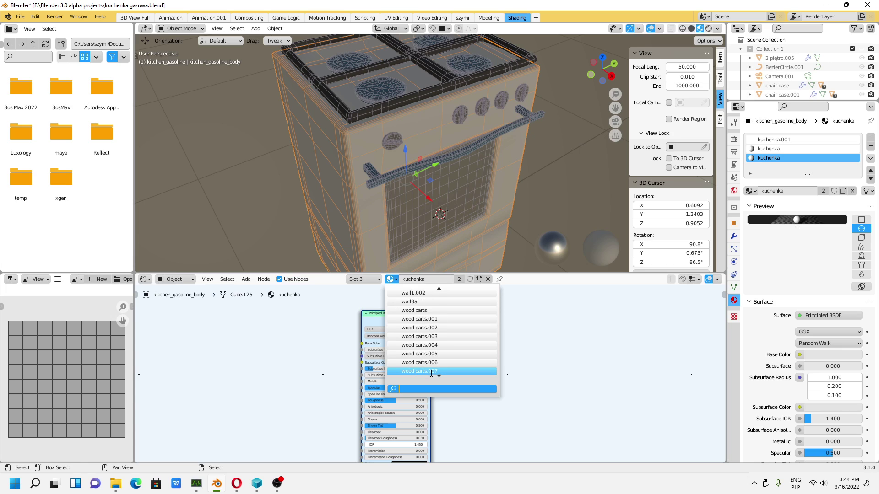
scroll(431, 374, "down", 3)
scroll(431, 374, "down", 10)
scroll(432, 375, "down", 11)
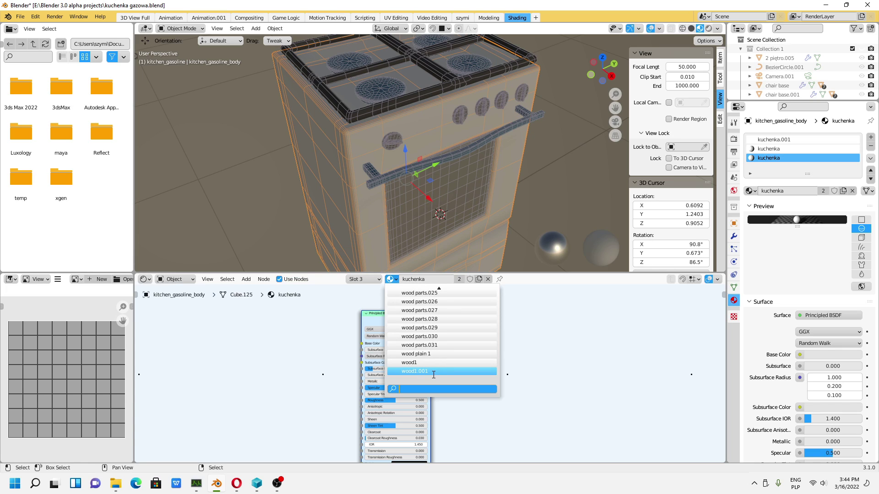
key("Escape")
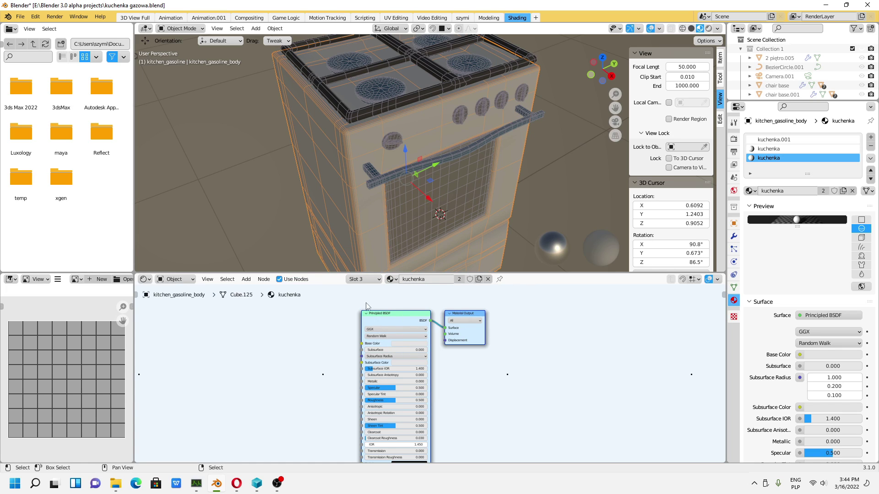
Step: Append the metallic paint material from 40-metallic-paint.blend's Material folder
left_click(20, 16)
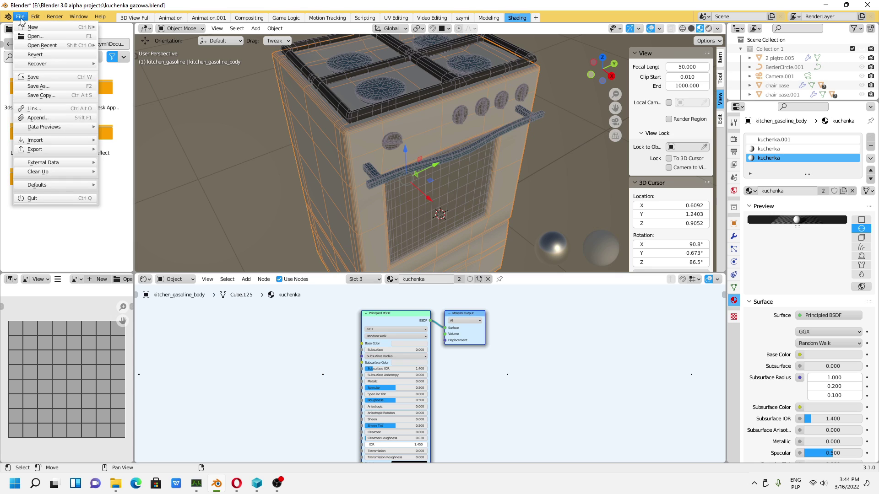
left_click(44, 118)
left_click(340, 118)
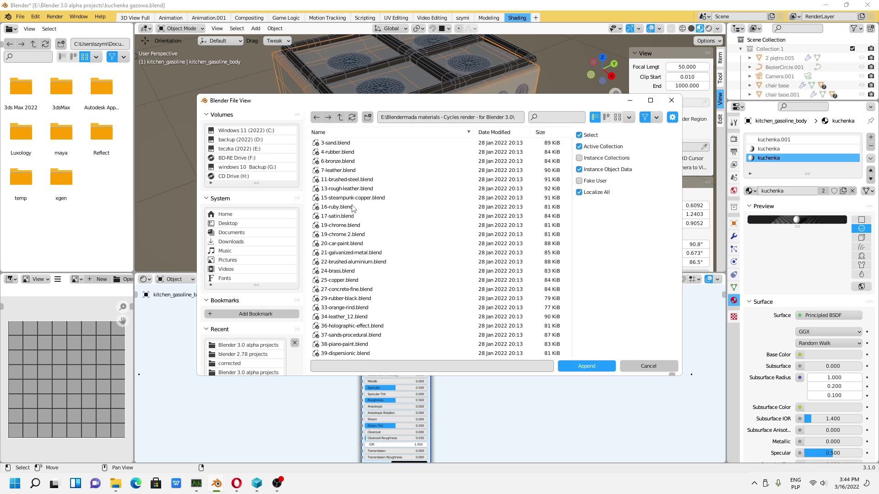
scroll(355, 220, "down", 5)
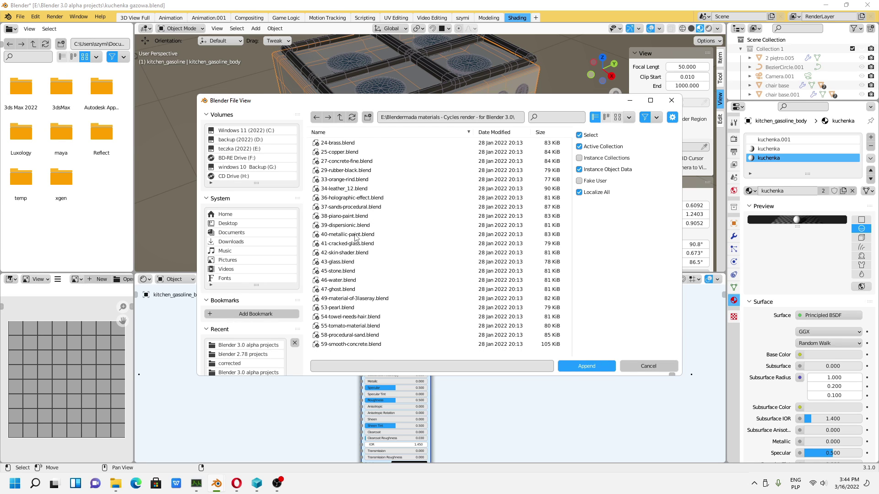
double_click(355, 234)
double_click(331, 144)
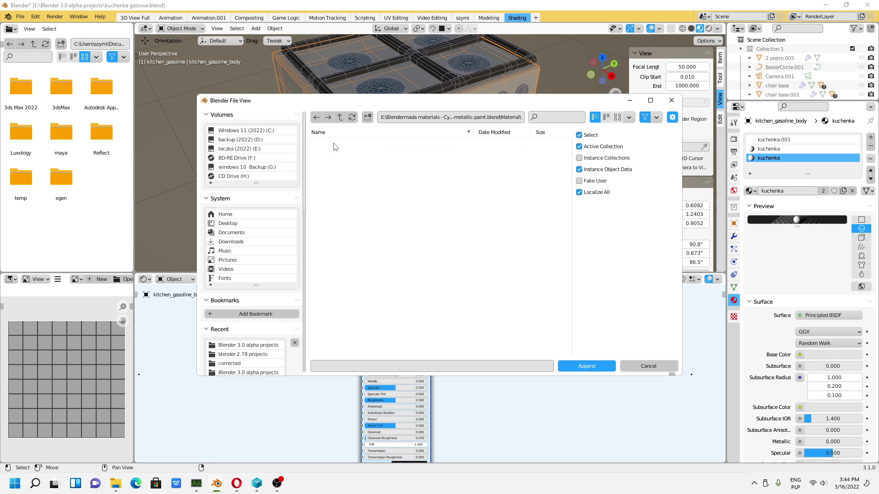
left_click(333, 143)
left_click(562, 364)
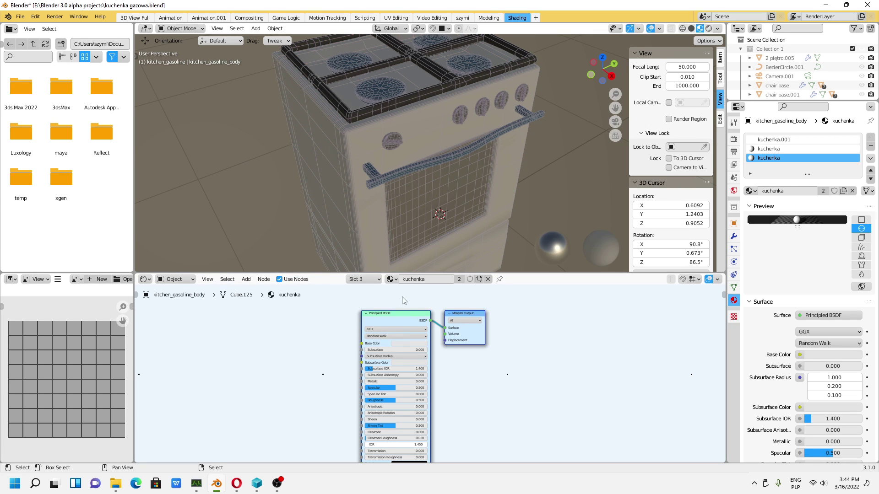
left_click(395, 280)
Step: Scroll the stove body's material list, then search it for 'meta' to find 0 SimpleMetallicPaint
scroll(436, 339, "up", 2)
scroll(437, 337, "up", 3)
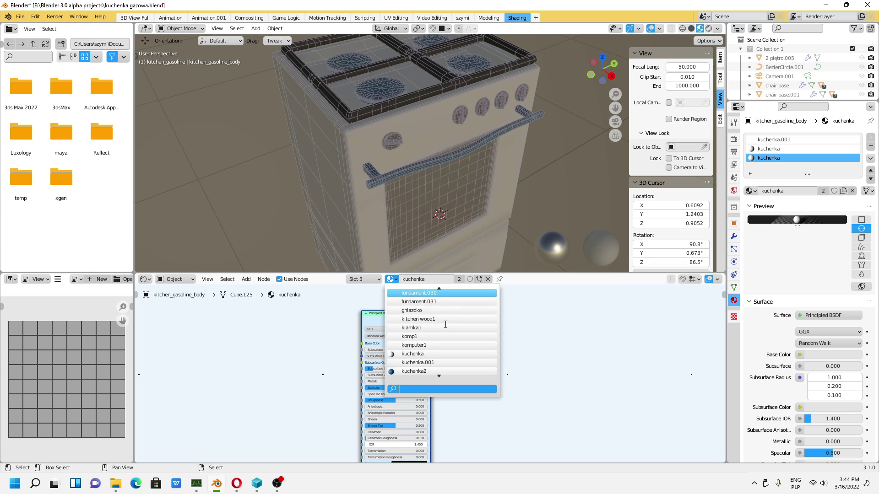
scroll(440, 335, "up", 3)
scroll(442, 333, "up", 2)
scroll(441, 334, "up", 3)
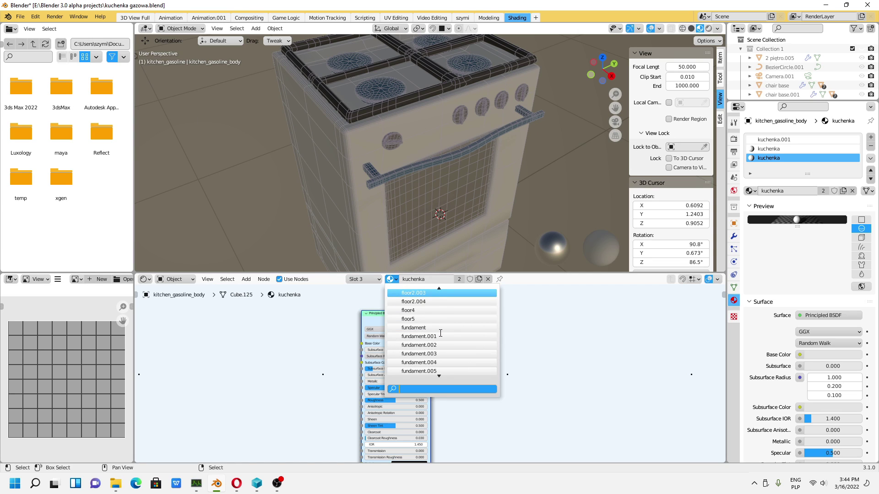
scroll(439, 333, "up", 3)
scroll(440, 334, "up", 2)
scroll(437, 330, "up", 2)
scroll(435, 325, "up", 3)
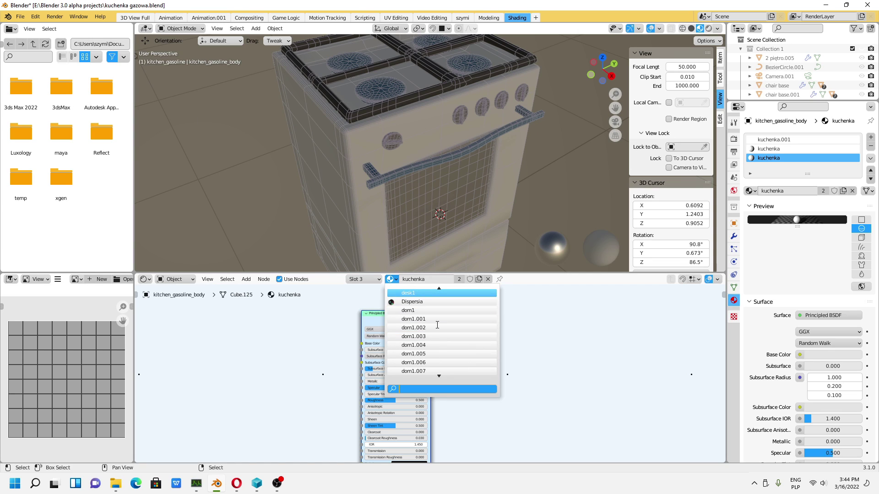
scroll(435, 324, "up", 3)
scroll(436, 323, "up", 3)
scroll(437, 321, "up", 3)
scroll(437, 321, "up", 3)
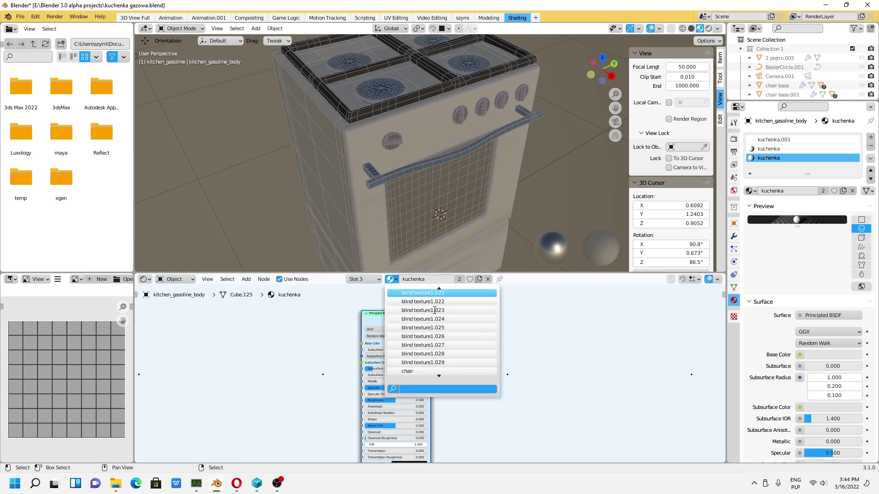
scroll(437, 320, "up", 3)
scroll(435, 311, "up", 3)
scroll(435, 310, "up", 3)
scroll(436, 310, "up", 2)
left_click(431, 286)
left_click(390, 279)
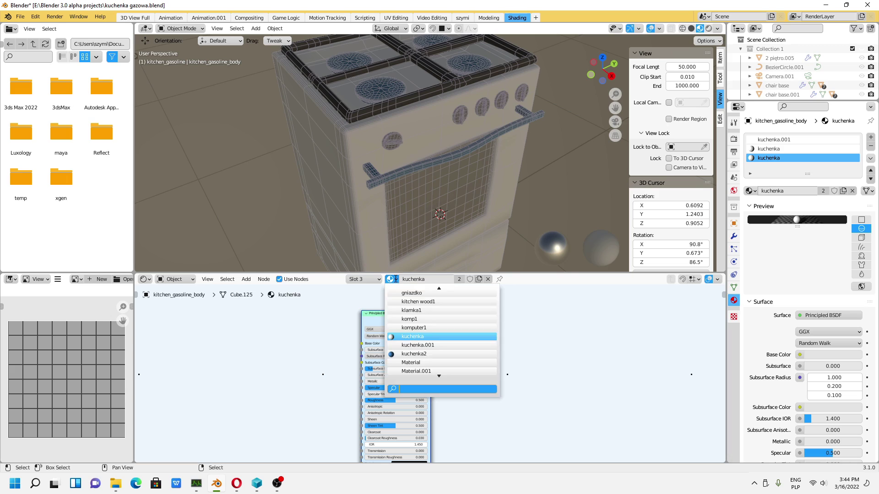
type("me")
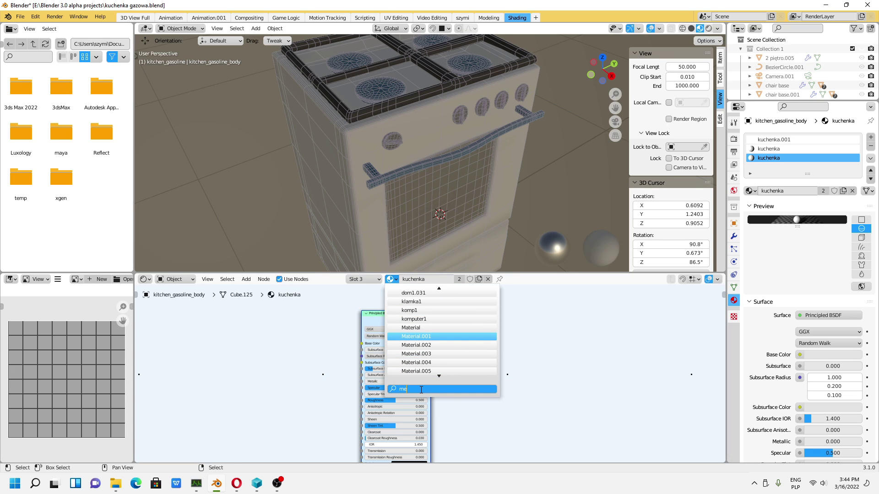
type("ta")
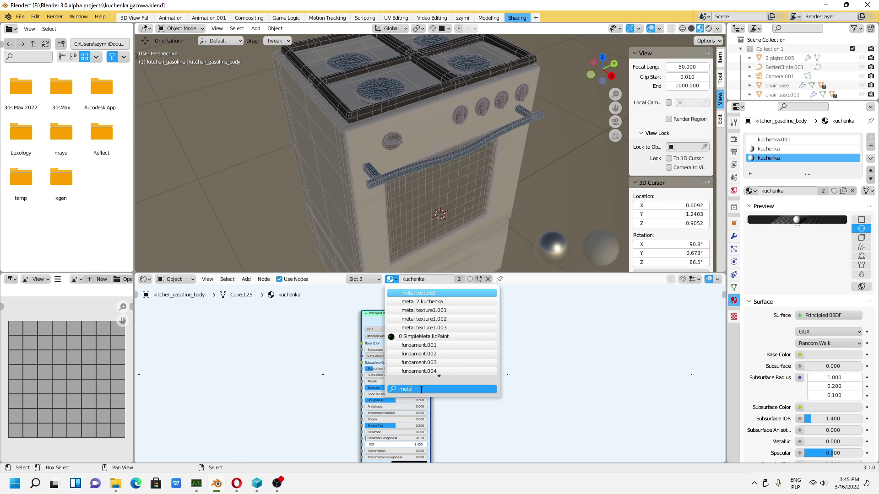
Step: Assign SimpleMetallicPaint to the stove body and view it zoomed in with Material Preview shading
left_click(433, 337)
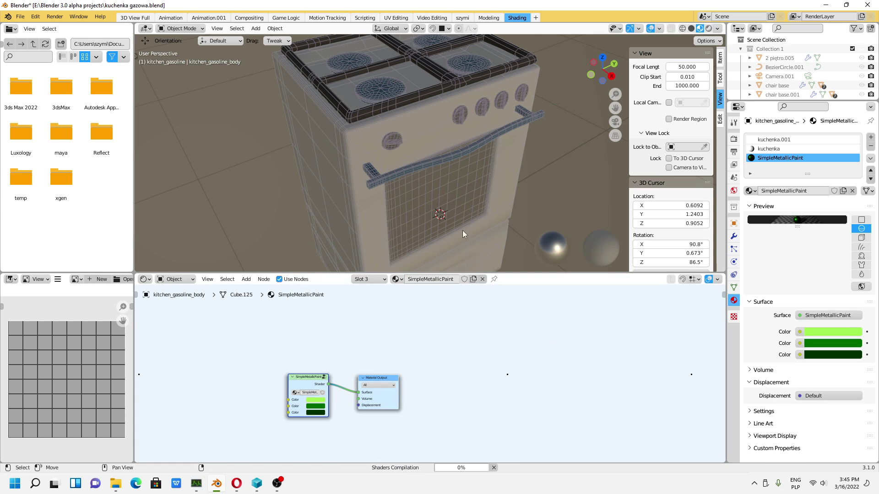
left_click(368, 227)
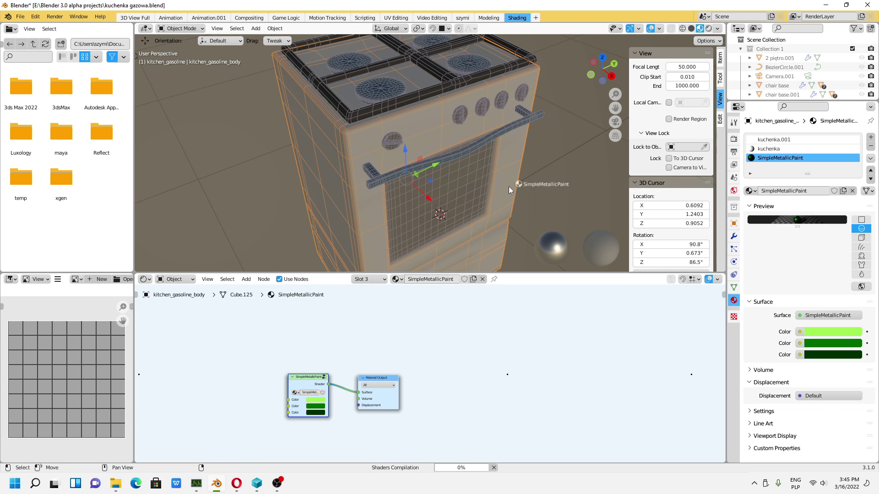
left_click(709, 28)
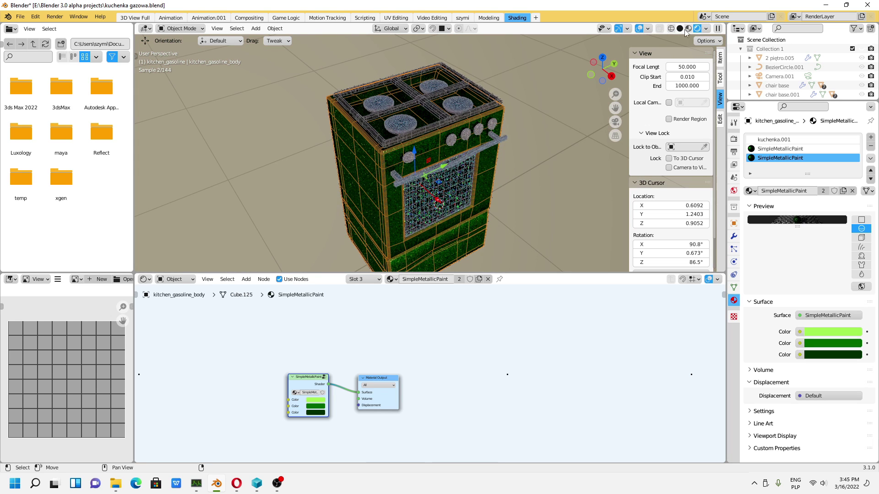
left_click(688, 29)
scroll(431, 245, "up", 5)
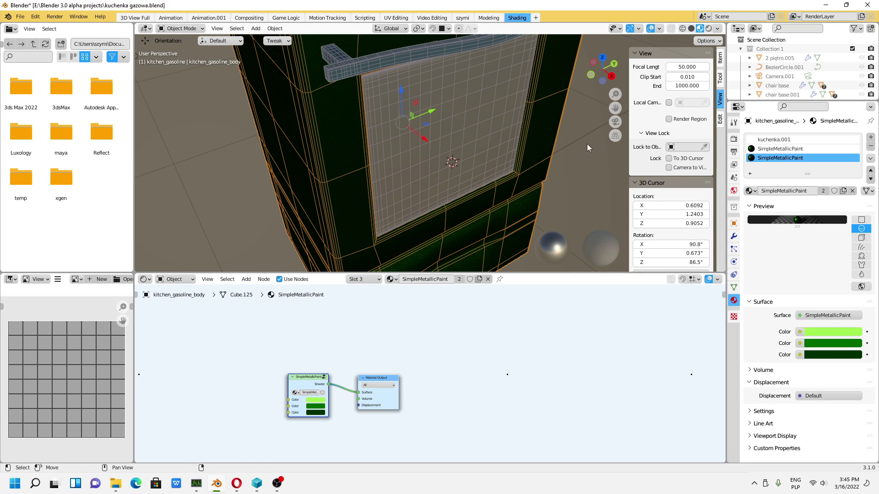
scroll(301, 383, "up", 1)
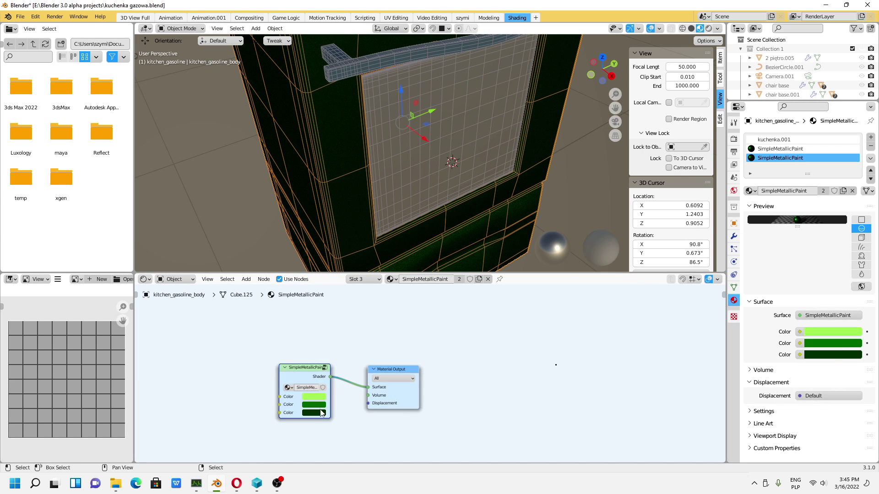
scroll(301, 383, "up", 3)
Step: Change SimpleMetallicPaint's second colour to pale pink and its third to pale cream
left_click(301, 404)
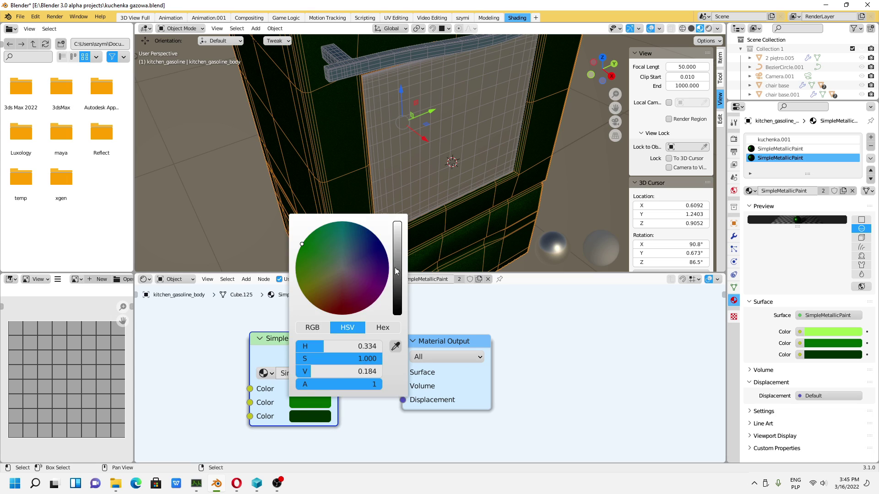
left_click_drag(397, 256, 397, 245)
left_click_drag(351, 266, 341, 273)
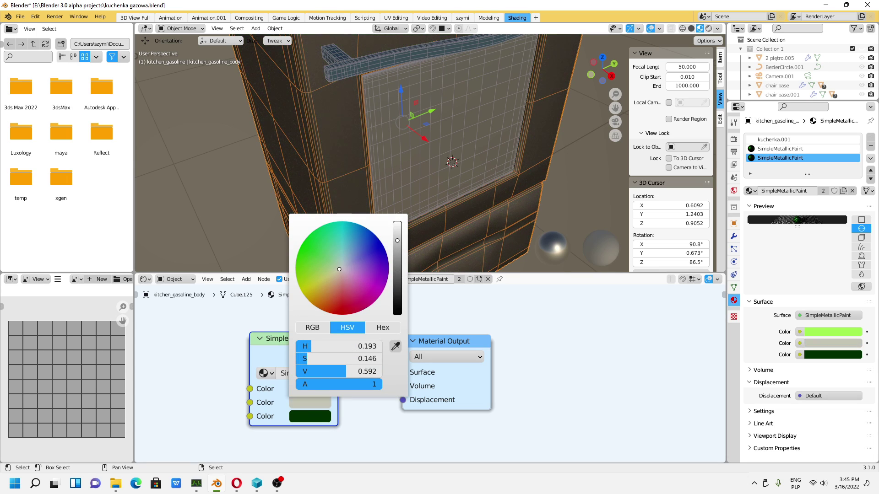
left_click_drag(397, 242, 397, 223)
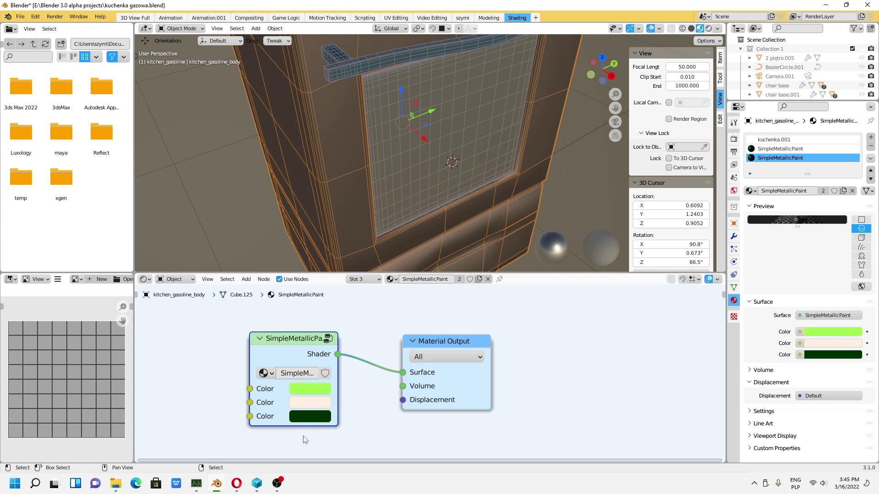
left_click(308, 417)
left_click_drag(398, 306, 397, 236)
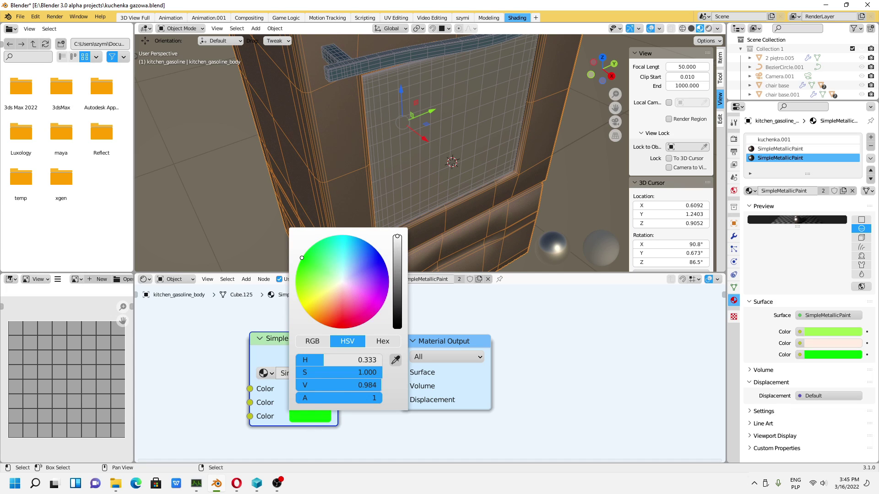
mouse_move(329, 275)
left_mouse_down()
mouse_move(337, 287)
mouse_move(324, 291)
left_mouse_up()
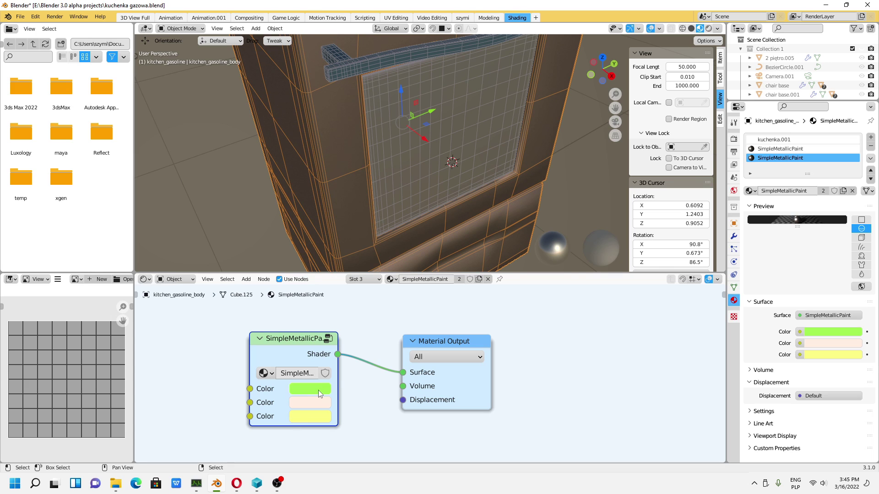
Step: Make the first colour near-white and move the SimpleMetallicPaint node to the left
left_click(318, 390)
left_click_drag(321, 254, 341, 255)
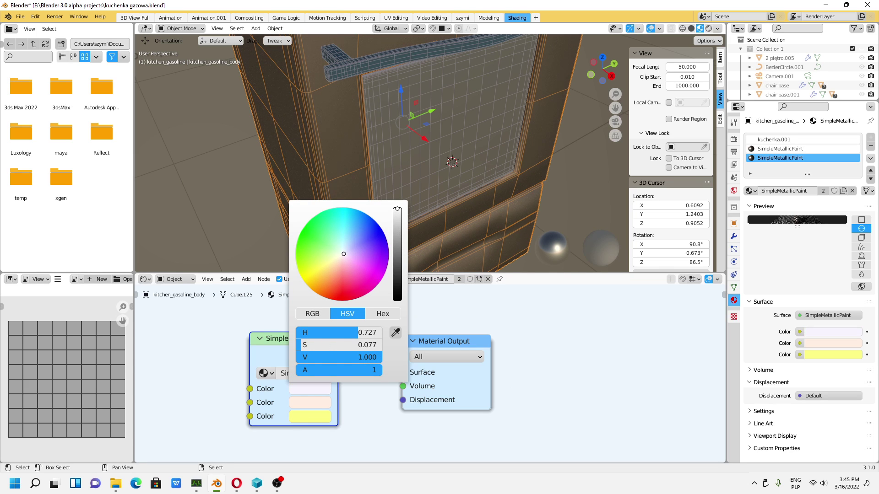
scroll(457, 169, "down", 5)
mouse_move(518, 197)
middle_mouse_down()
mouse_move(482, 164)
mouse_move(431, 204)
mouse_move(528, 213)
mouse_move(463, 201)
middle_mouse_up()
scroll(525, 211, "down", 3)
mouse_move(300, 338)
left_mouse_down()
mouse_move(234, 341)
mouse_move(239, 324)
mouse_move(223, 321)
left_mouse_up()
scroll(234, 341, "down", 3)
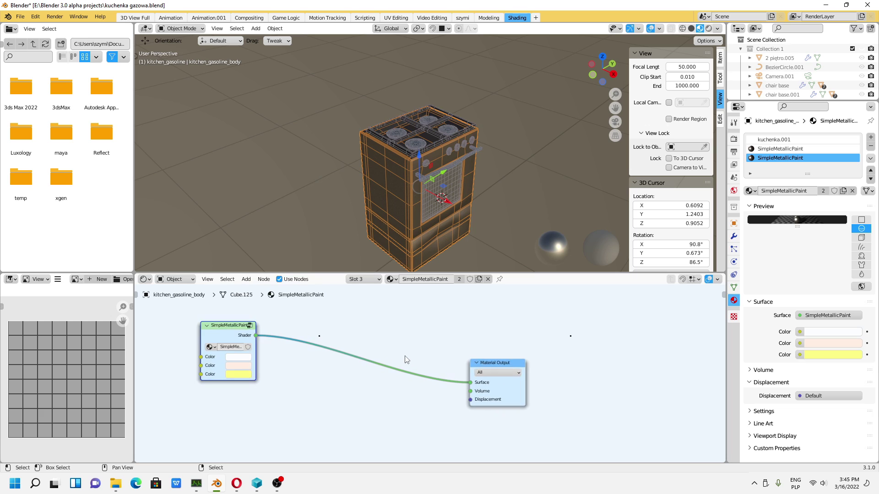
Step: Nudge the SimpleMetallicPaint node and bring up the Shader Editor's Add > Color node list
scroll(344, 362, "up", 1)
scroll(257, 365, "down", 2)
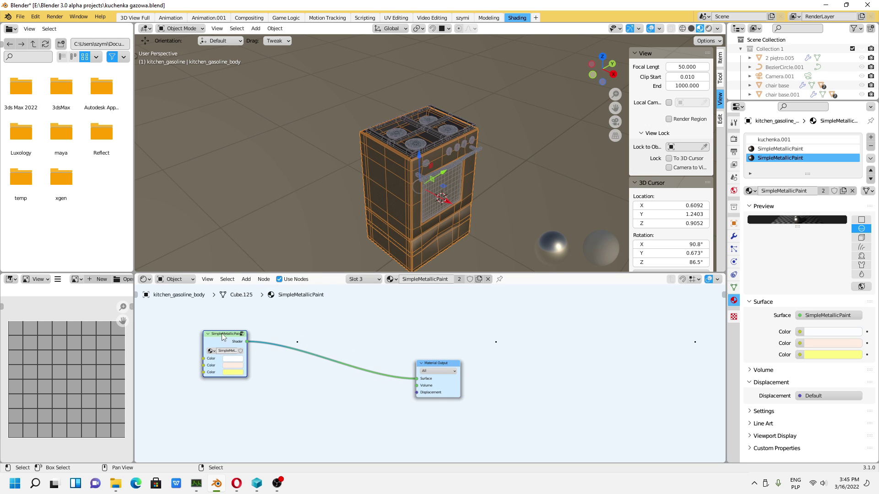
left_click_drag(223, 338, 230, 340)
scroll(332, 383, "up", 1)
key("F3")
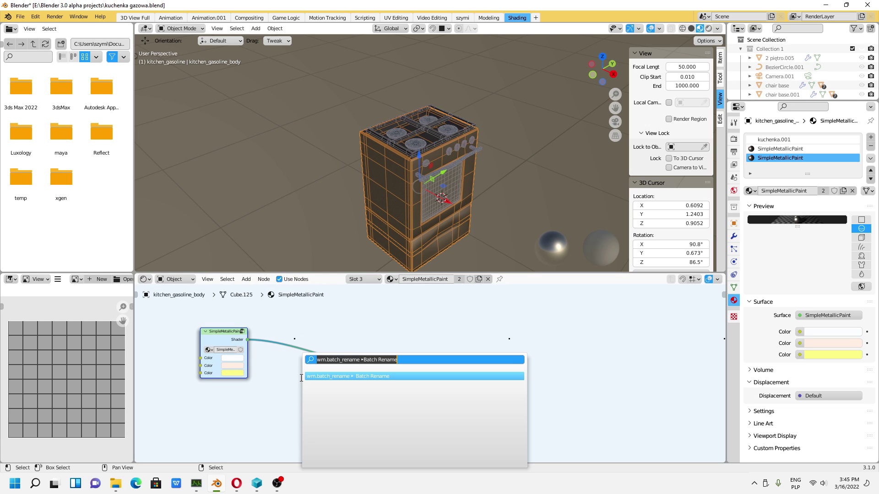
key("Escape")
key("F3")
key("Escape")
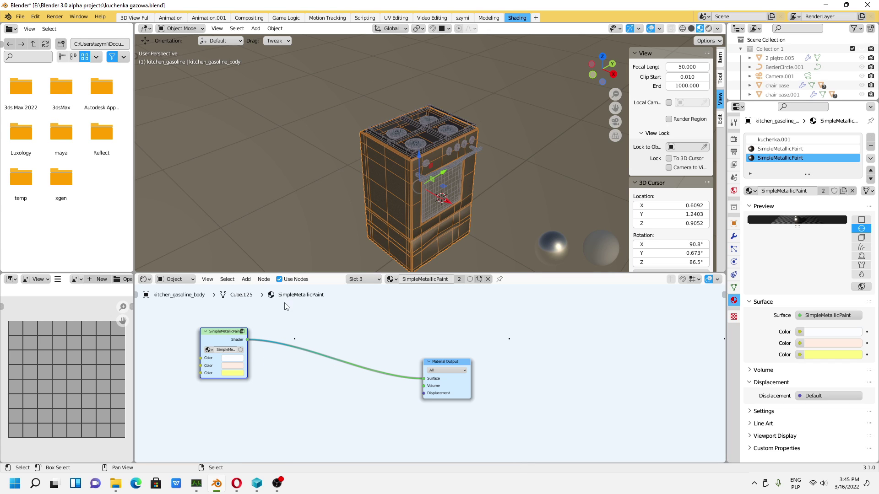
left_click(246, 279)
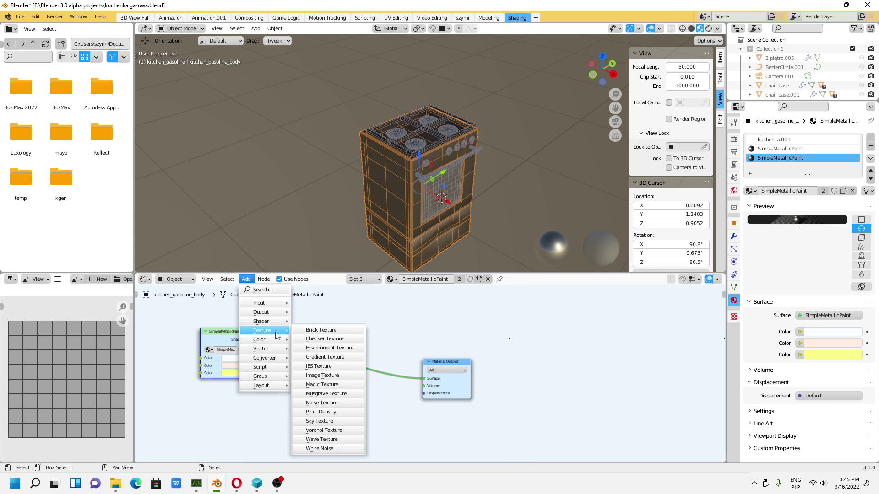
mouse_move(261, 339)
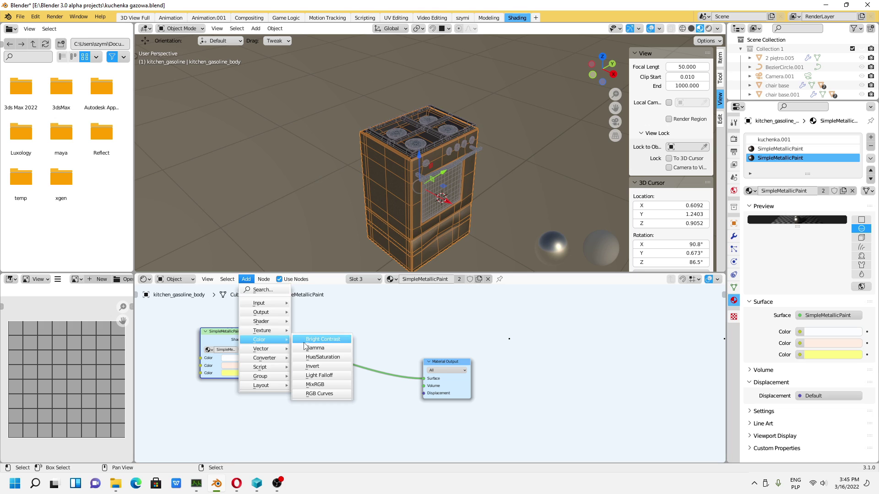
Step: Add a MixRGB node taking SimpleMetallicPaint into Color1 and feeding the Material Output Surface
left_click(319, 385)
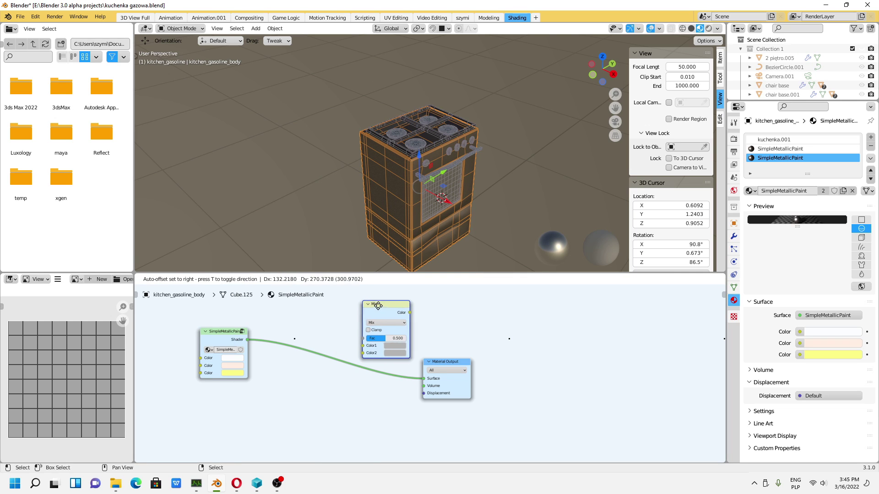
left_click(386, 291)
left_click(399, 387)
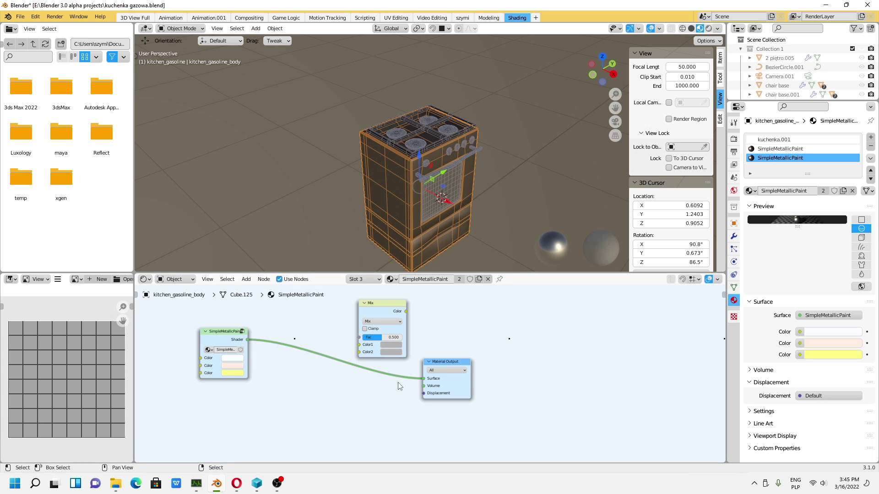
left_click_drag(419, 378, 356, 346)
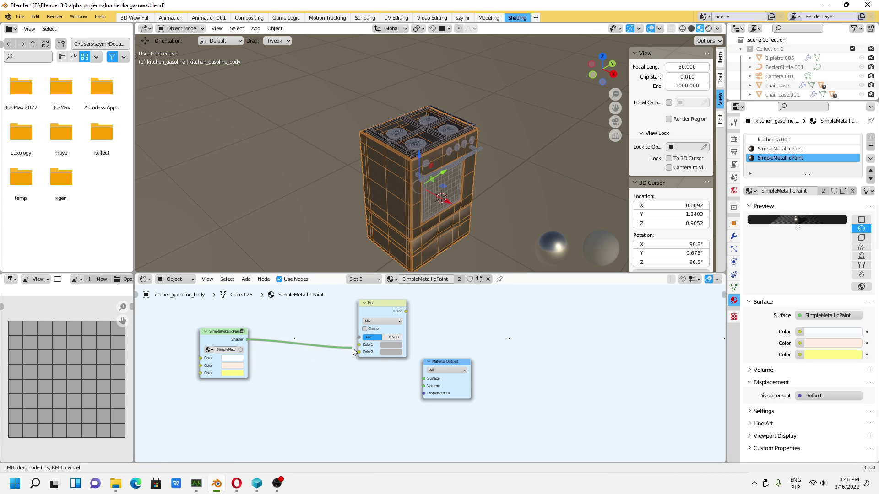
mouse_move(383, 305)
left_mouse_down()
mouse_move(361, 349)
mouse_move(415, 386)
left_mouse_up()
Step: Set the Mix node's blend mode to Color Burn and bring up File Explorer
scroll(293, 404, "up", 1)
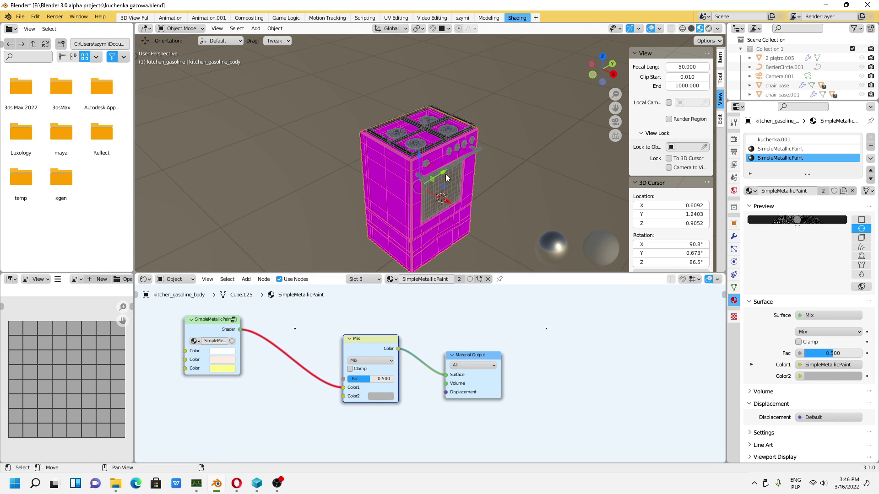
middle_click_drag(446, 174, 436, 197)
scroll(300, 401, "down", 1)
left_click(352, 370)
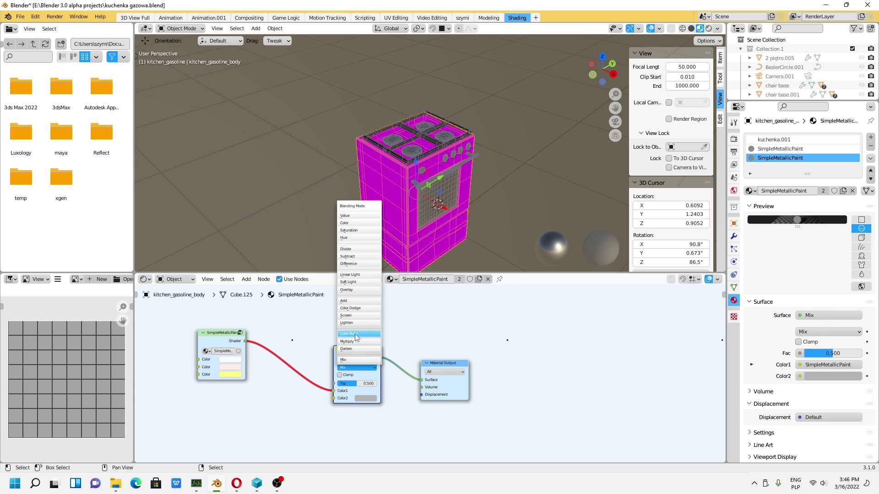
left_click(356, 335)
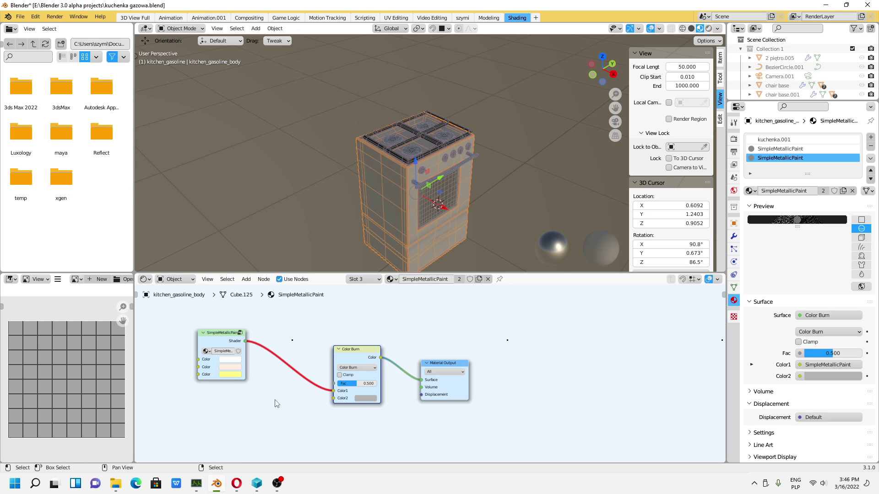
left_click(117, 484)
Step: Browse the teczka (2022) (E:) drive sorted by name, selecting the Tekstury folder
left_click(457, 190)
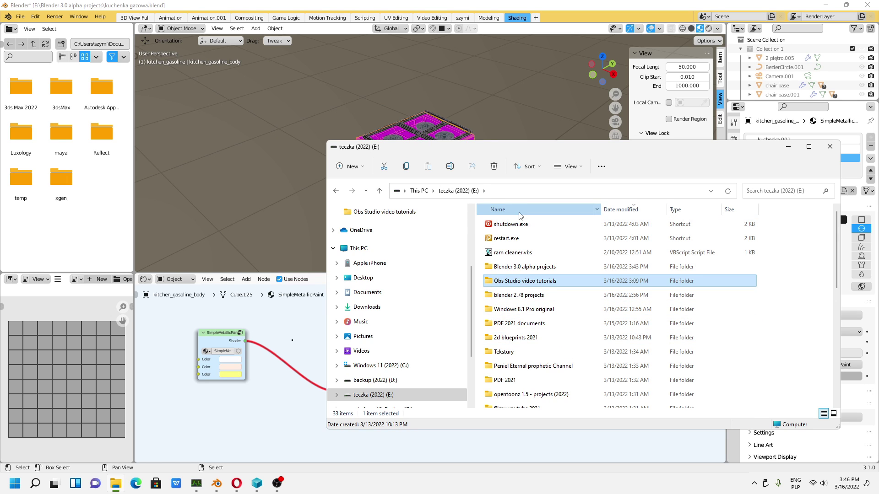
left_click(498, 210)
scroll(562, 325, "down", 3)
scroll(562, 325, "up", 1)
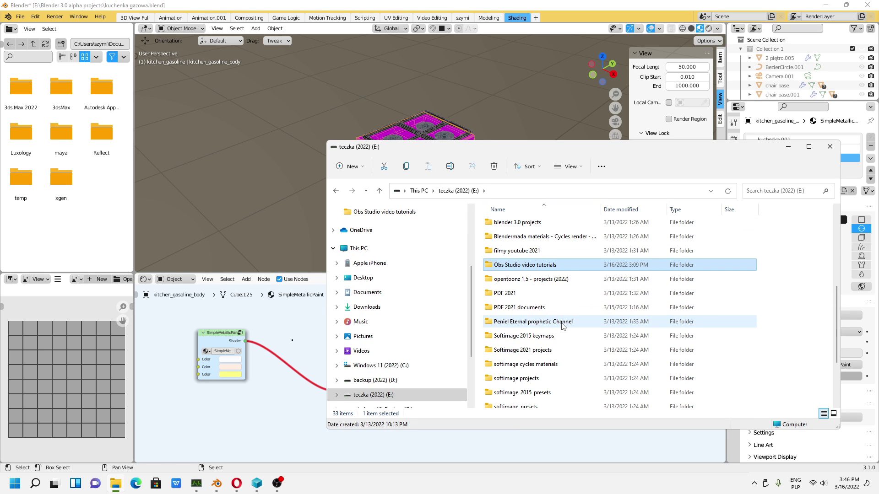
scroll(514, 353, "down", 2)
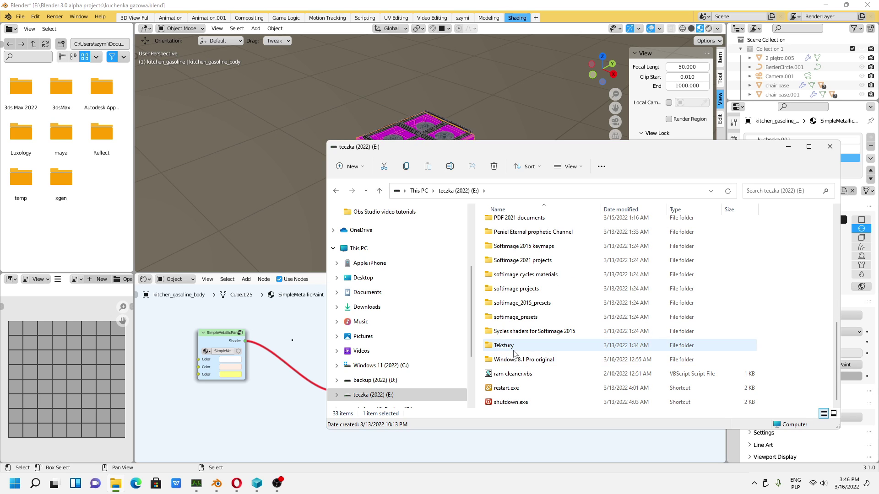
left_click(513, 351)
Step: Go to backup (2022) (D:) > textures > biblioteka graficzna tekstur3 > corrected folder
left_click(418, 190)
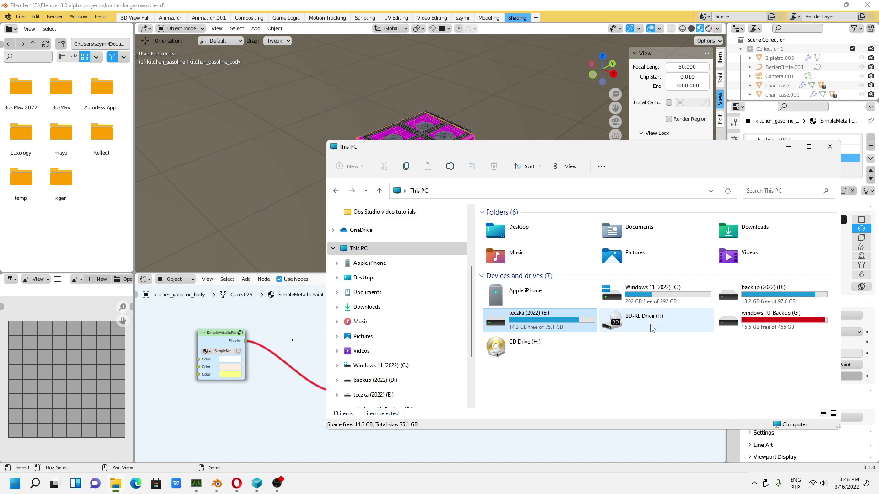
double_click(526, 319)
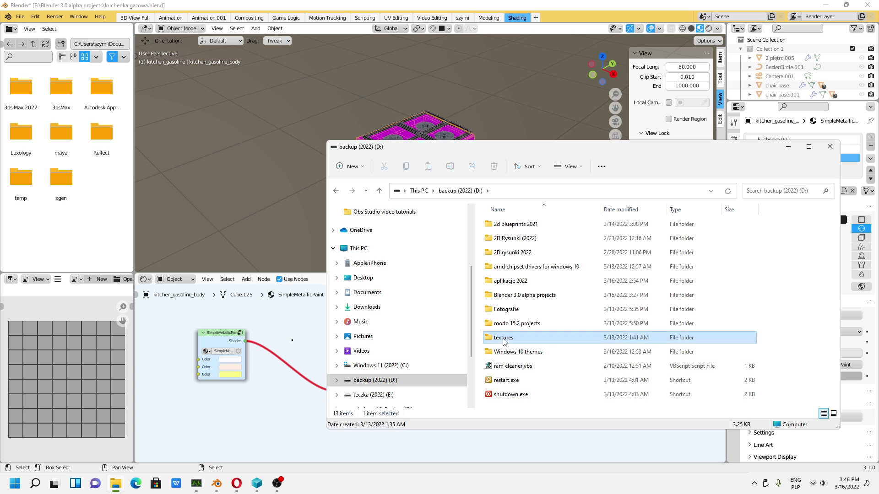
double_click(531, 339)
scroll(537, 331, "down", 3)
double_click(535, 332)
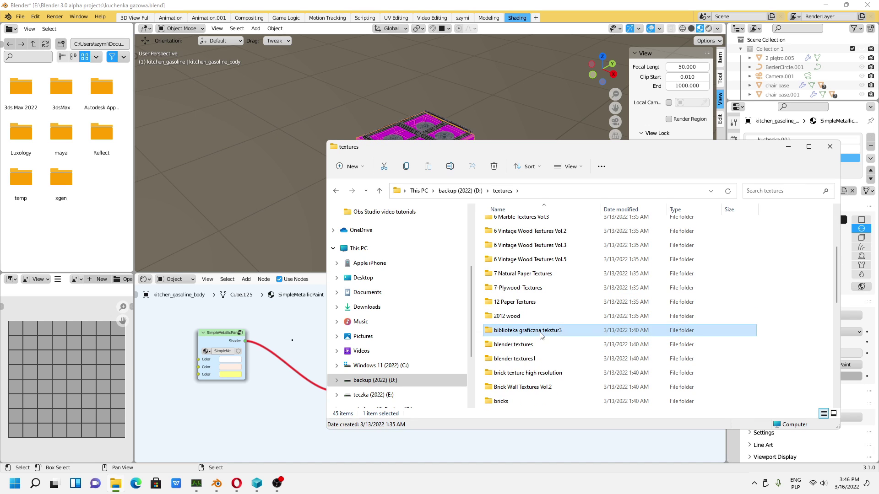
left_click(522, 297)
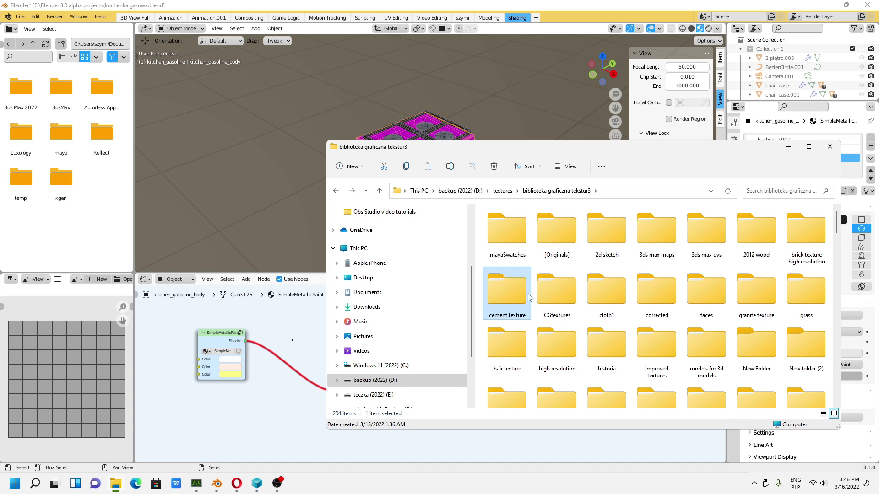
left_click(663, 301)
double_click(662, 297)
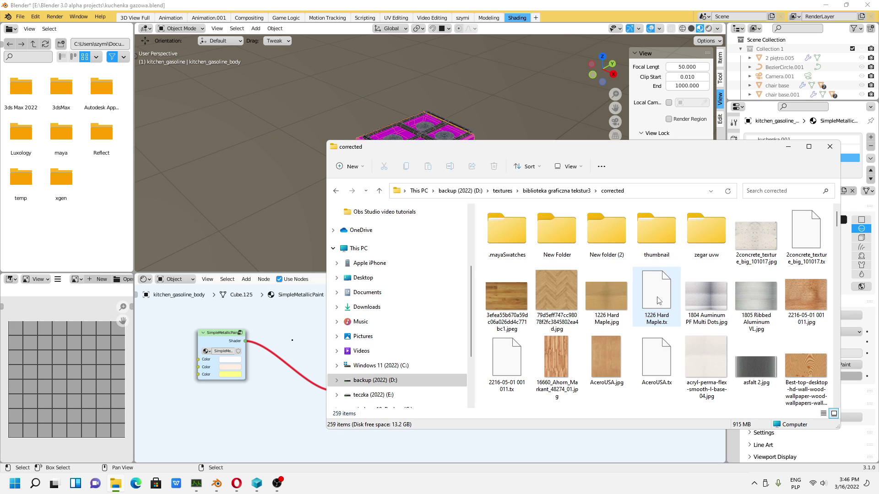
Step: Preview acryl-perma-flex-smooth-l-base-04.jpg, then drag it into Blender's Shader Editor
double_click(708, 355)
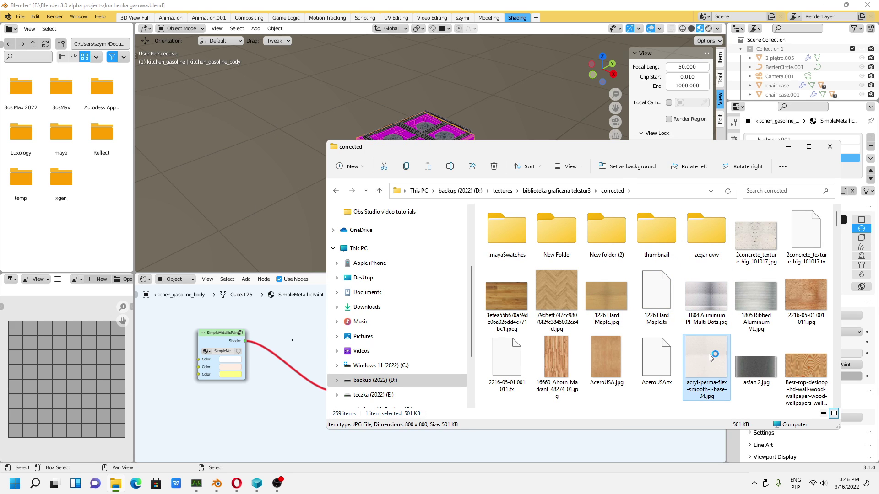
left_click(616, 48)
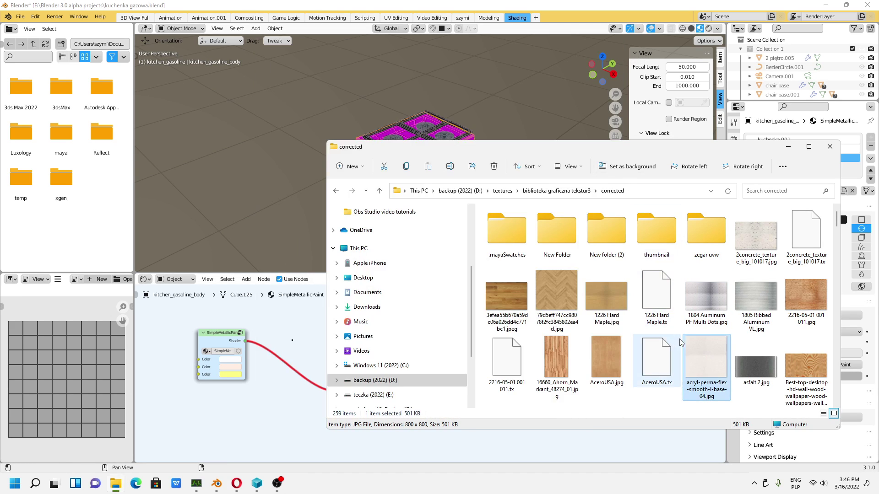
mouse_move(704, 347)
left_mouse_down()
mouse_move(224, 428)
mouse_move(231, 417)
mouse_move(333, 399)
left_mouse_up()
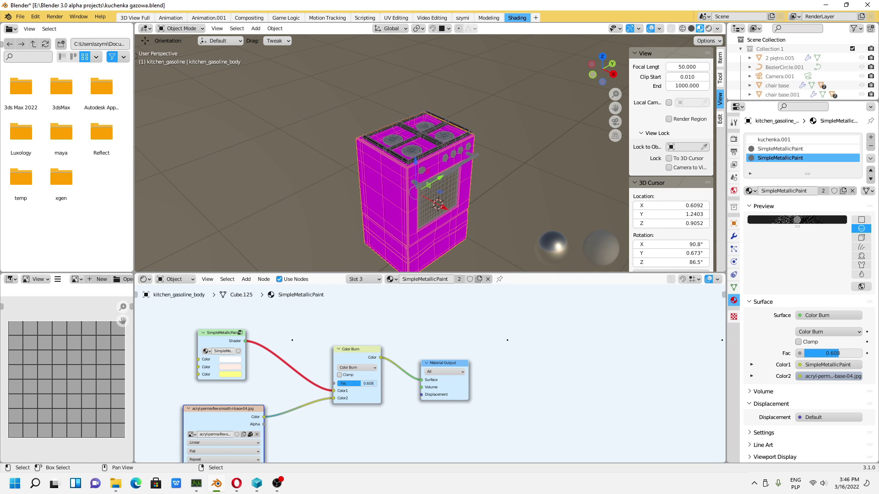
Step: View the oven front in Rendered shading and lower the Color Burn Fac to 0.733
scroll(344, 377, "up", 3)
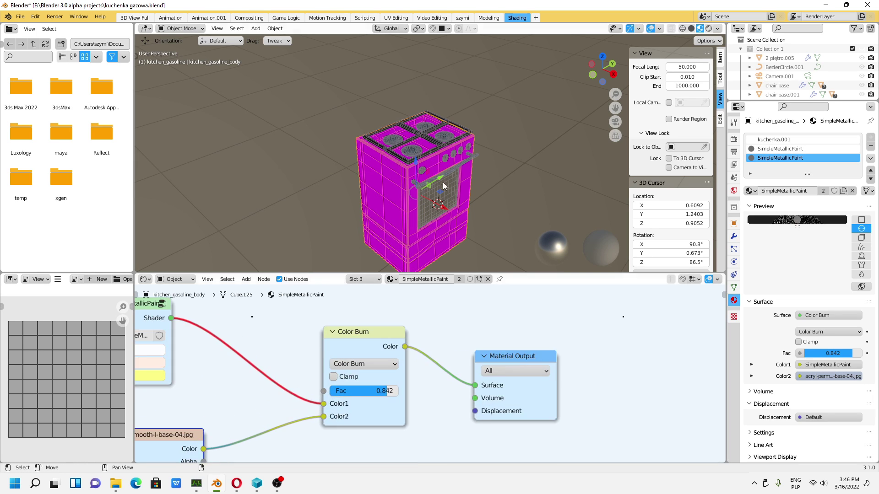
scroll(502, 249, "up", 5)
scroll(502, 250, "down", 3)
scroll(502, 250, "up", 2)
middle_click_drag(501, 250, 469, 168)
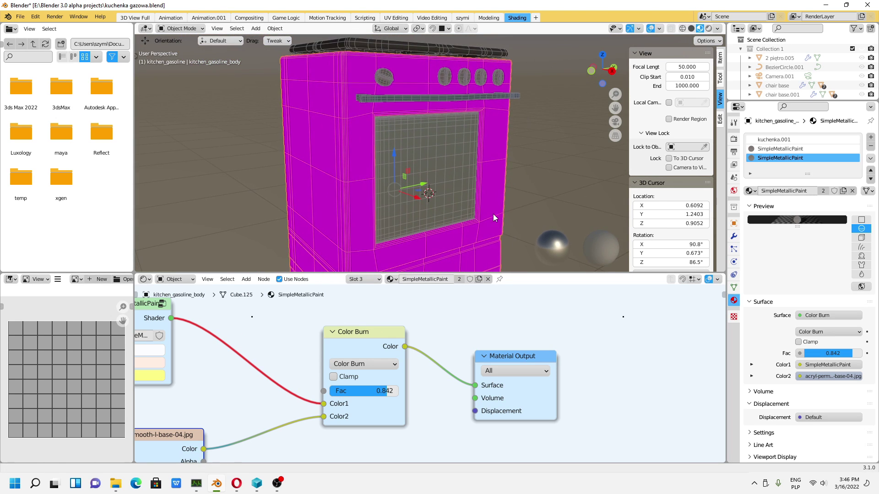
left_click(709, 28)
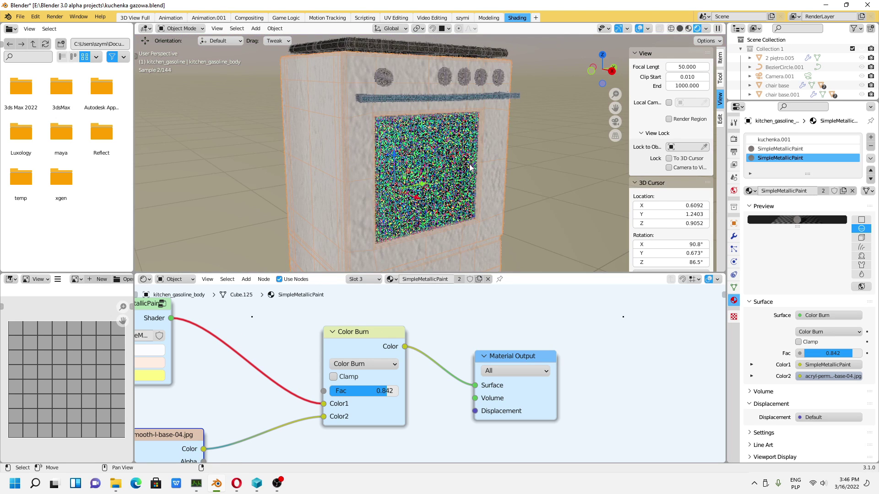
mouse_move(385, 390)
left_mouse_down()
mouse_move(349, 391)
mouse_move(365, 383)
left_mouse_up()
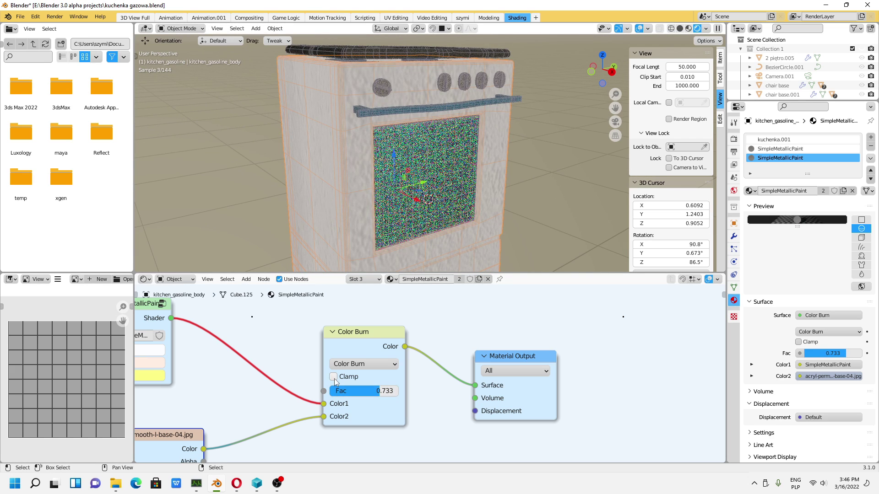
Step: Try Screen blending, then settle on Multiply with the mix Fac at about 0.592
left_click(362, 364)
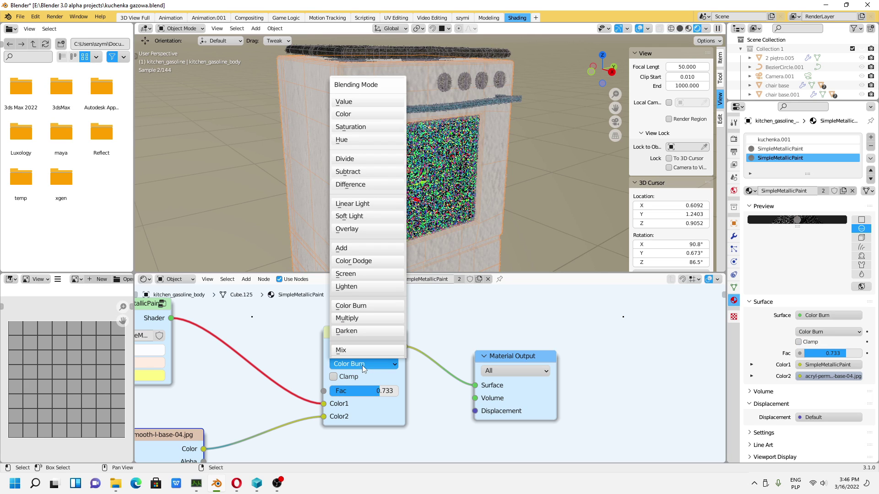
left_click(356, 274)
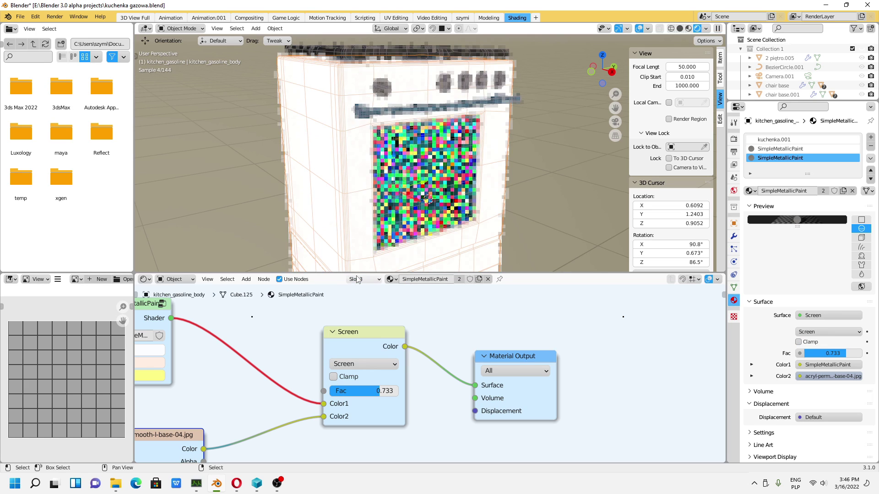
mouse_move(385, 387)
left_mouse_down()
mouse_move(393, 387)
mouse_move(370, 394)
left_mouse_up()
left_click(369, 365)
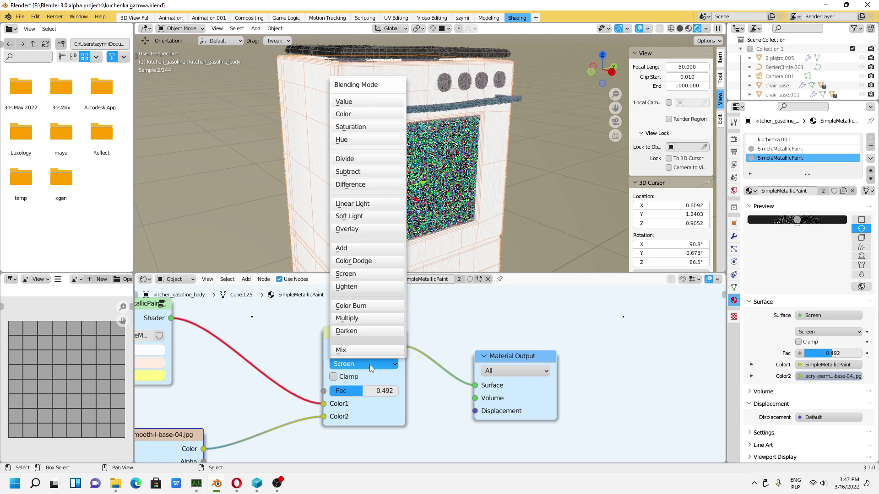
left_click(363, 322)
mouse_move(367, 391)
left_mouse_down()
mouse_move(383, 391)
mouse_move(370, 392)
left_mouse_up()
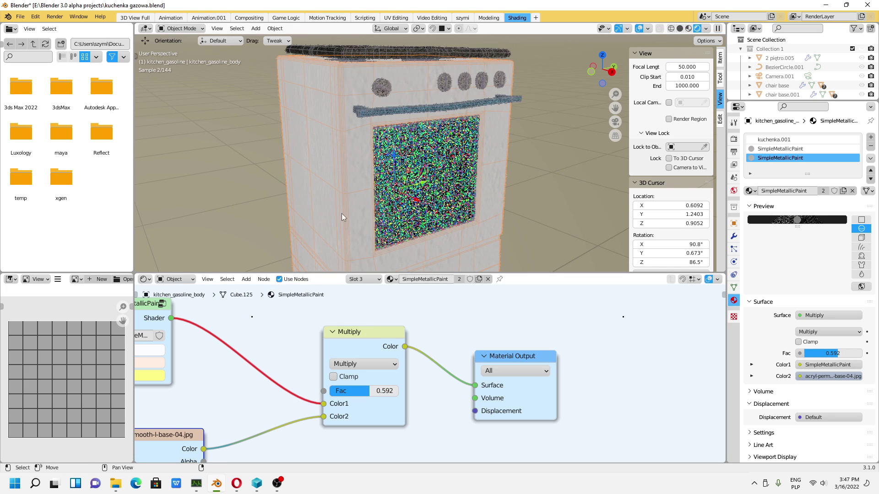
scroll(342, 217, "down", 3)
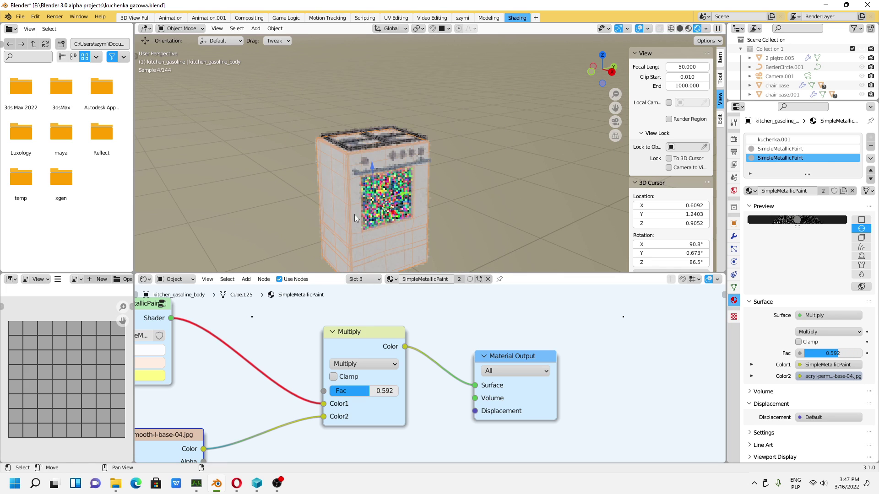
Step: Return to Material Preview shading and expand the Color1 and Color2 inputs in Properties
left_click(688, 29)
scroll(214, 347, "down", 2)
scroll(214, 347, "down", 2)
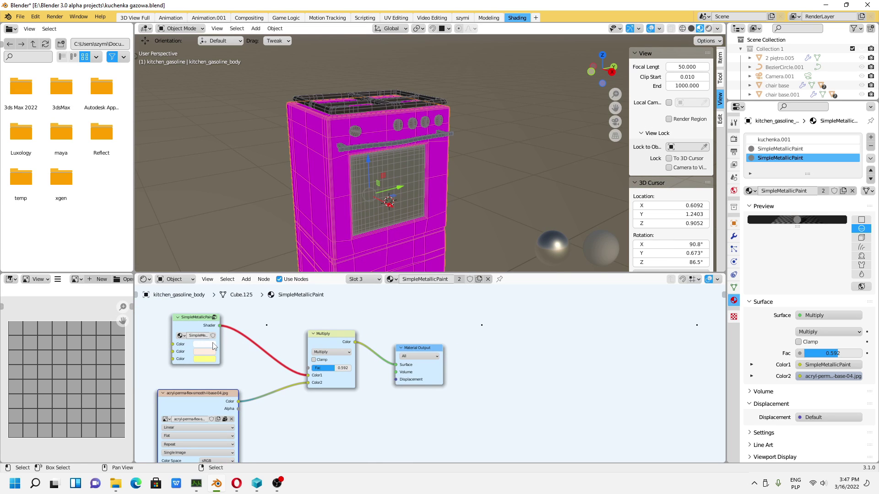
scroll(213, 346, "up", 1)
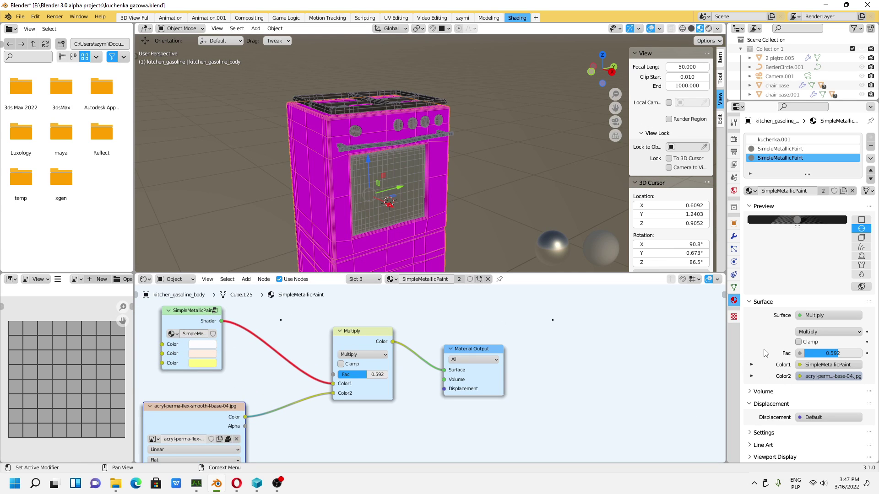
scroll(764, 353, "down", 1)
scroll(758, 312, "up", 1)
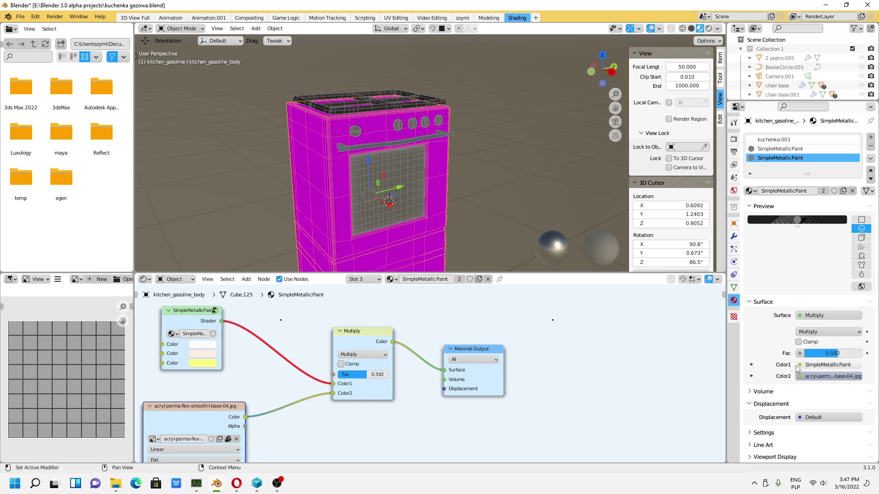
left_click(751, 364)
left_click(751, 410)
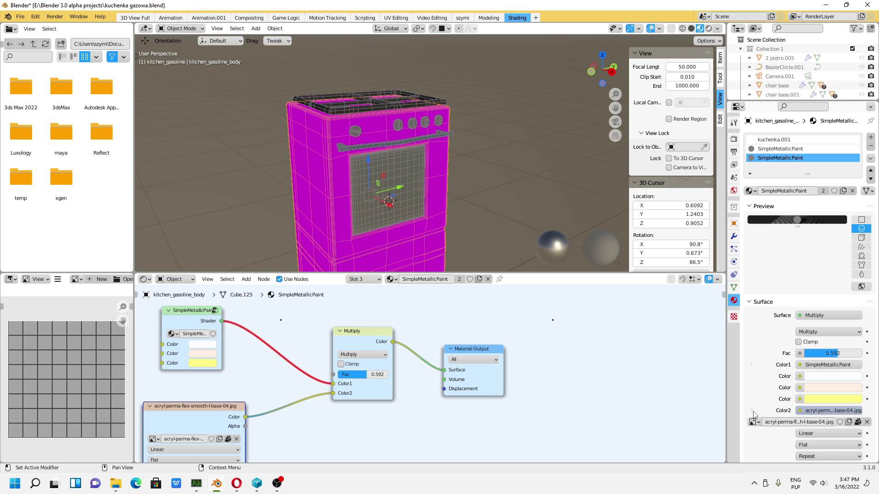
Step: Recentre the node graph and nudge the SimpleMetallicPaint node slightly left
scroll(769, 405, "down", 5)
scroll(772, 416, "up", 5)
scroll(330, 396, "down", 1)
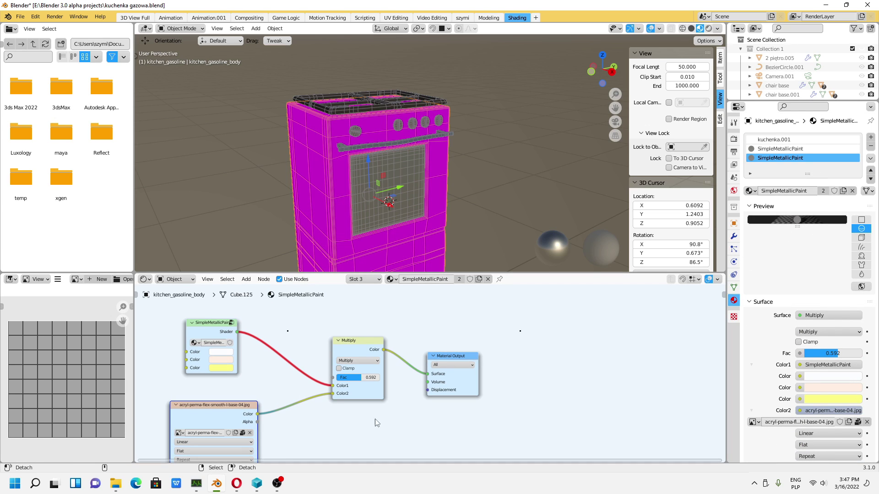
middle_click_drag(371, 425, 392, 419)
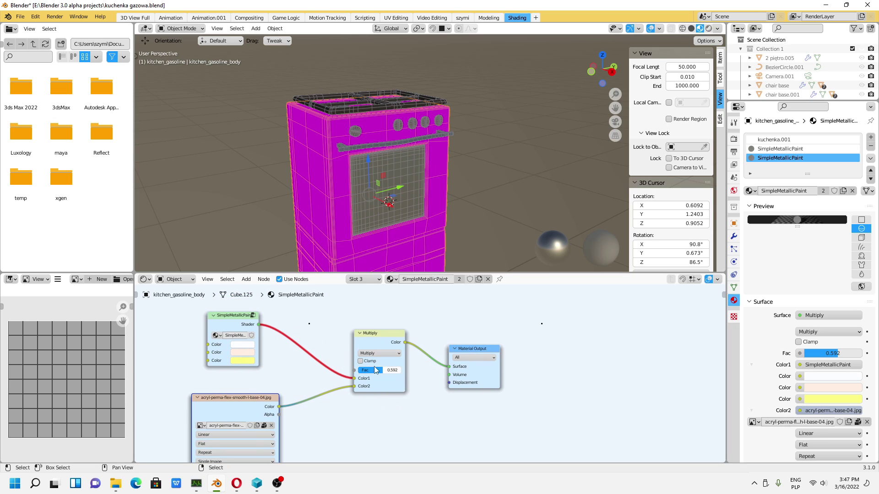
left_click(222, 319)
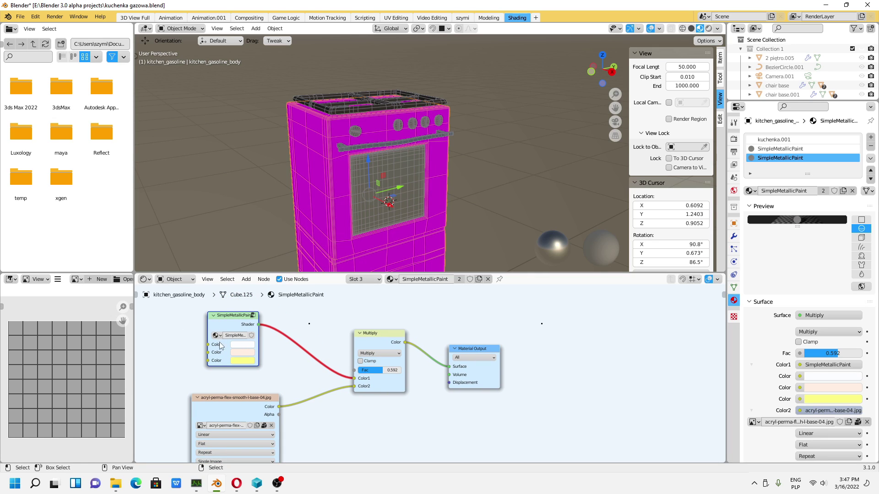
left_click_drag(242, 327, 223, 330)
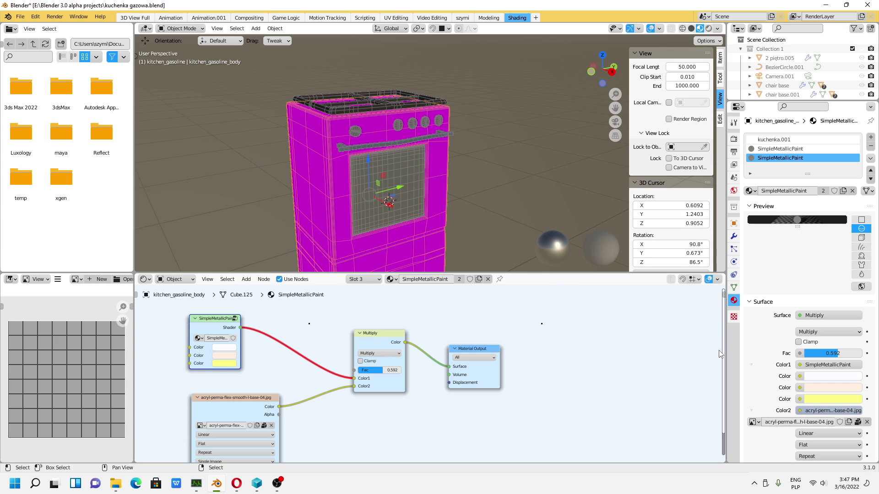
Step: Set the Multiply mix factor to 0.355 and select the Multiply node
left_click(810, 332)
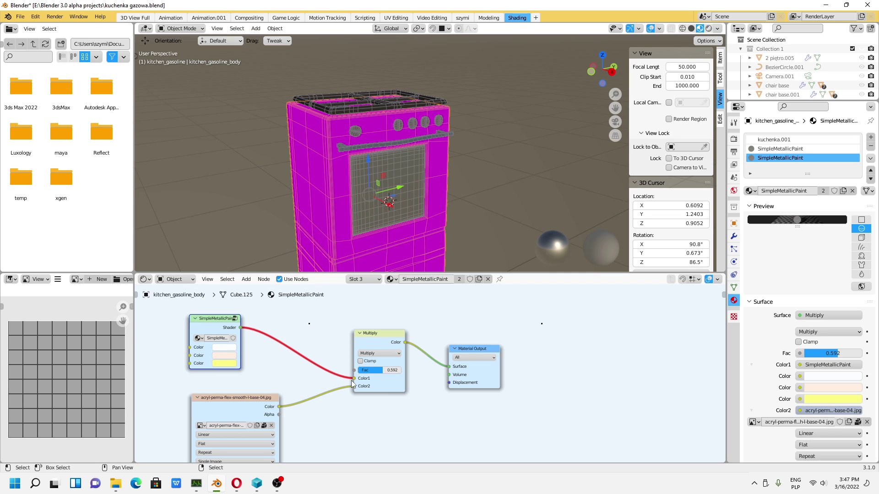
scroll(234, 384, "down", 1)
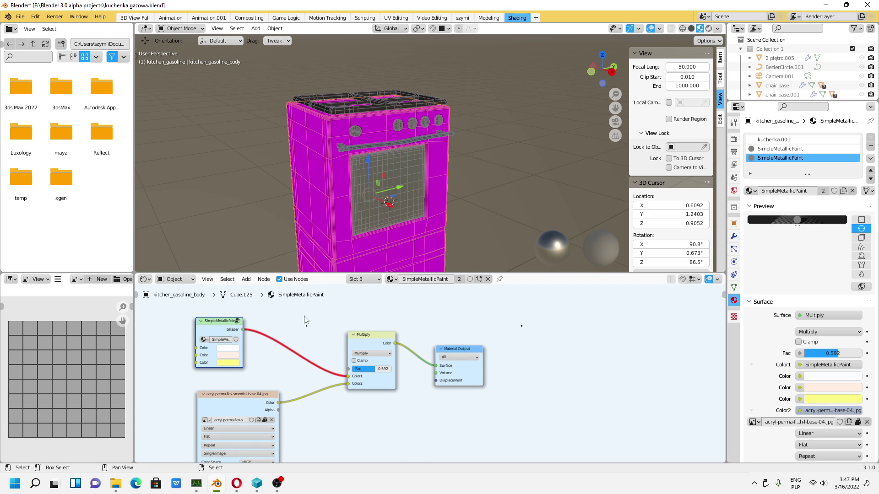
scroll(458, 206, "down", 2)
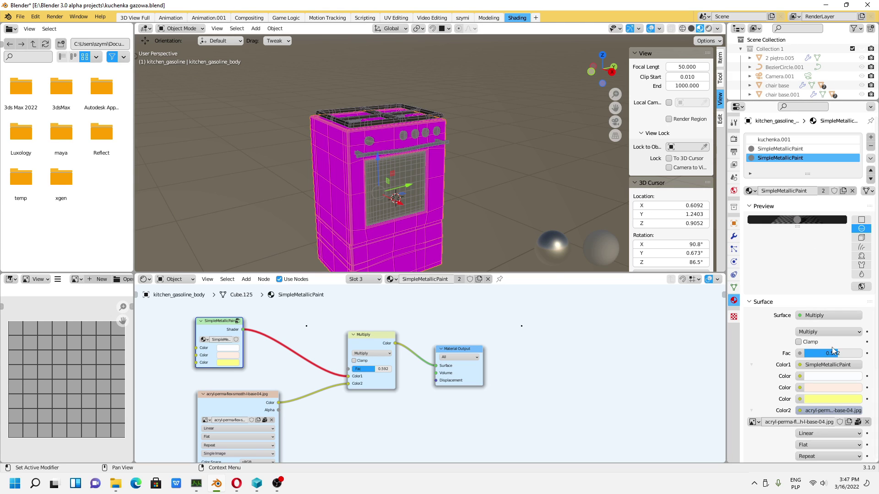
left_click_drag(829, 353, 847, 353)
type("0.355")
left_click(809, 317)
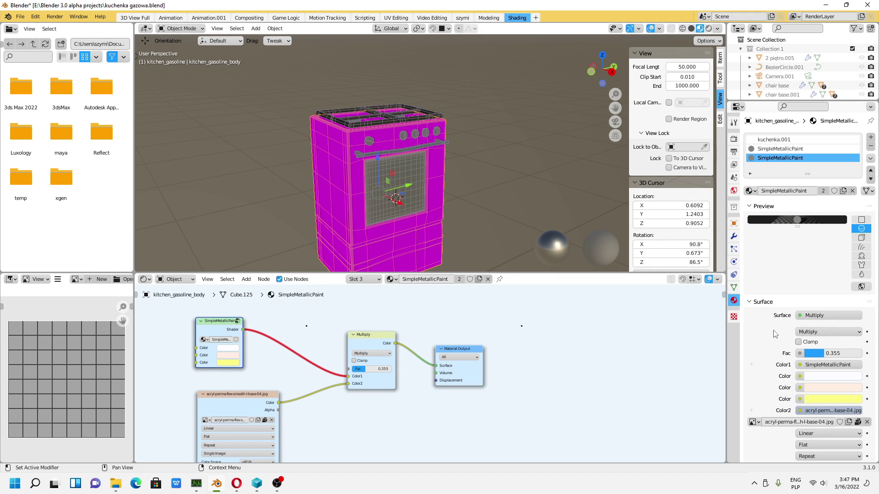
scroll(772, 344, "down", 5)
scroll(772, 346, "down", 2)
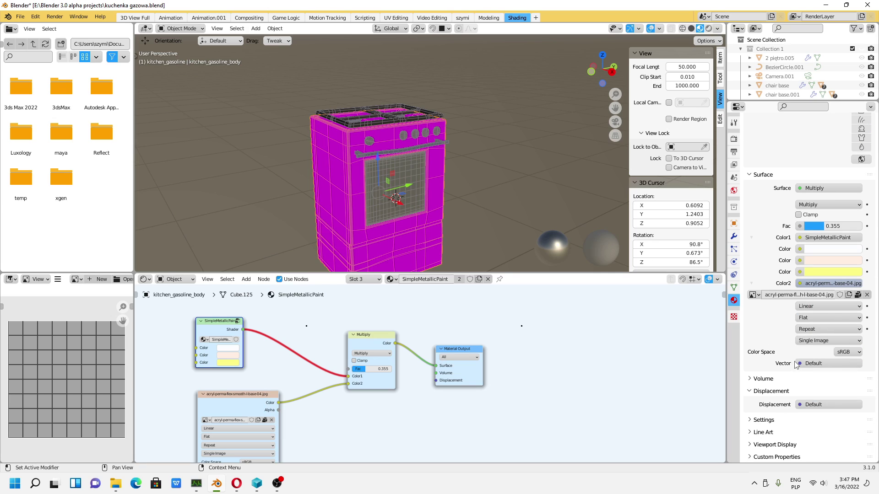
left_click(373, 335)
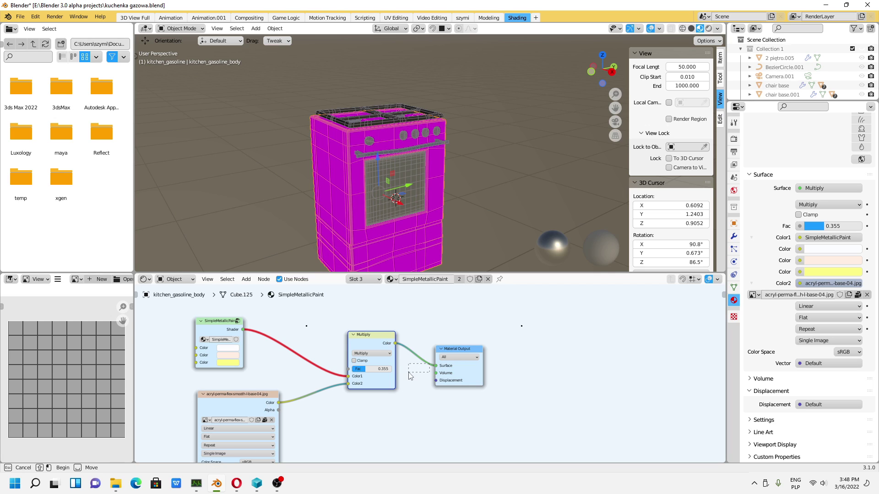
Step: Detach the shader and acrylic texture from Multiply, linking SimpleMetallicPaint to the material Surface
left_click_drag(433, 365, 398, 363)
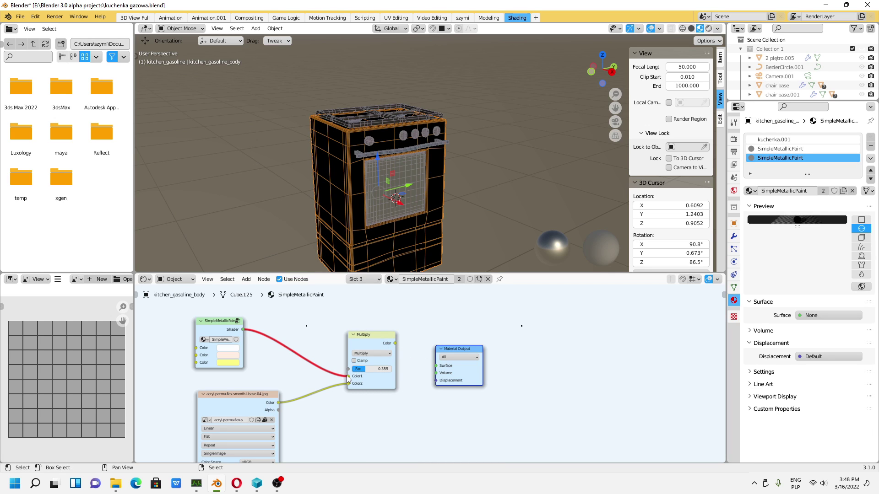
mouse_move(348, 377)
left_mouse_down()
mouse_move(437, 366)
mouse_move(412, 362)
left_mouse_up()
left_click_drag(372, 335, 374, 371)
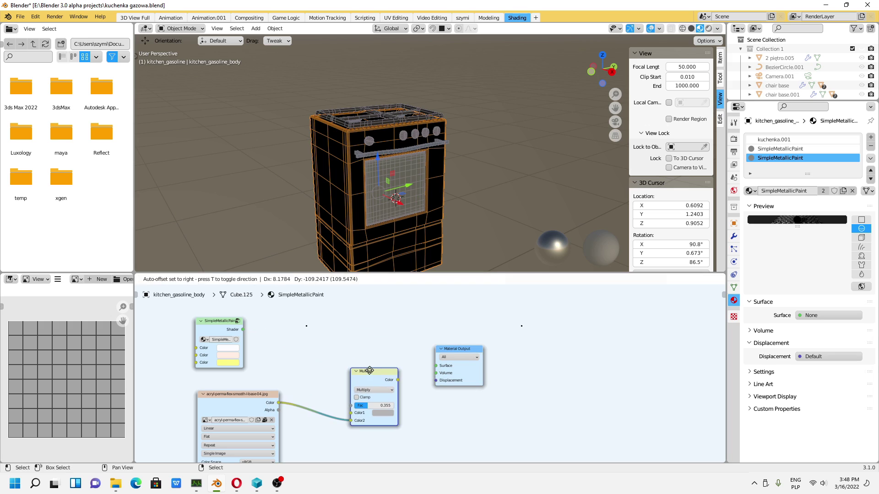
left_click_drag(350, 421, 328, 421)
mouse_move(224, 322)
left_mouse_down()
mouse_move(262, 315)
mouse_move(433, 366)
left_mouse_up()
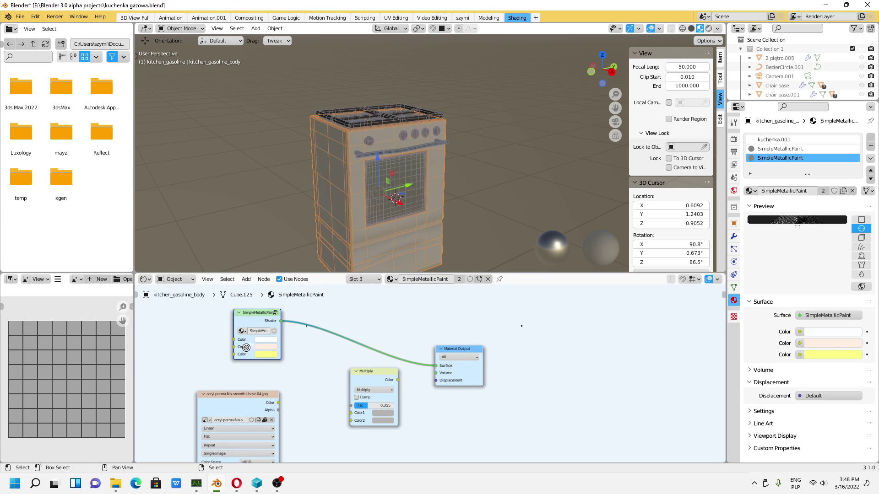
Step: Rearrange the Multiply and acrylic texture nodes beside SimpleMetallicPaint and frame all nodes
left_click_drag(362, 375, 162, 321)
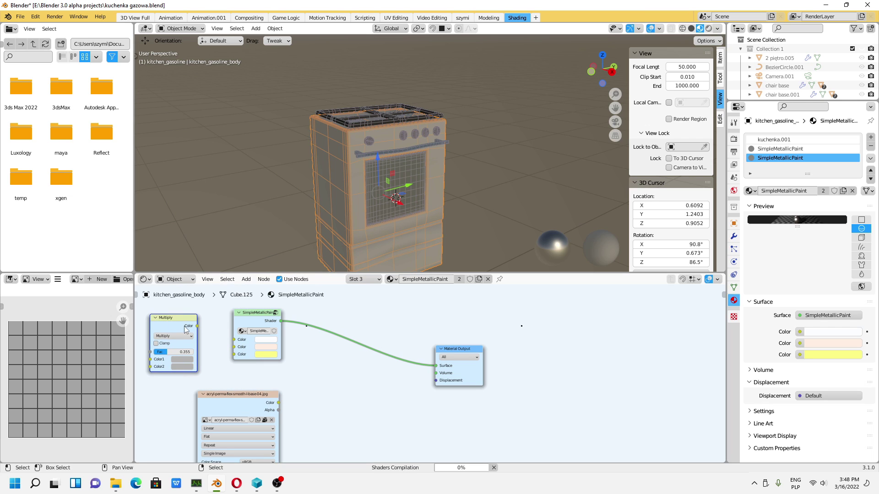
key("Home")
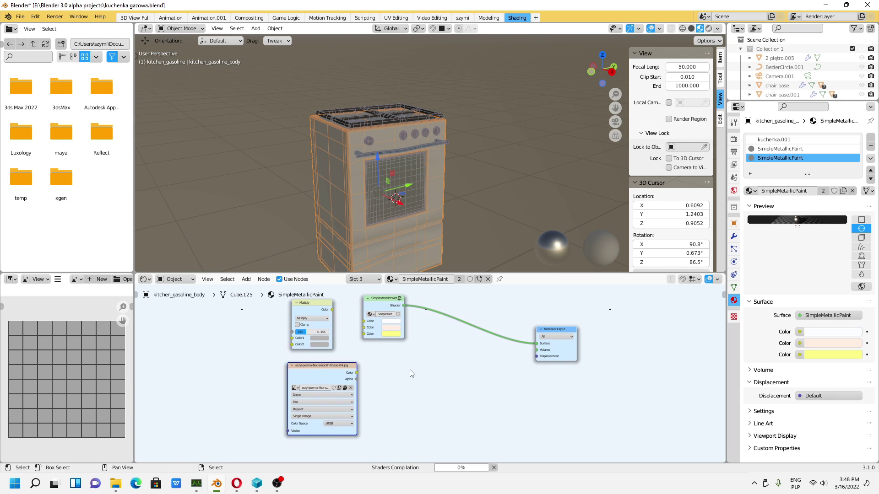
left_click_drag(325, 365, 225, 362)
mouse_move(309, 308)
left_mouse_down()
mouse_move(290, 320)
mouse_move(363, 326)
mouse_move(344, 339)
left_mouse_up()
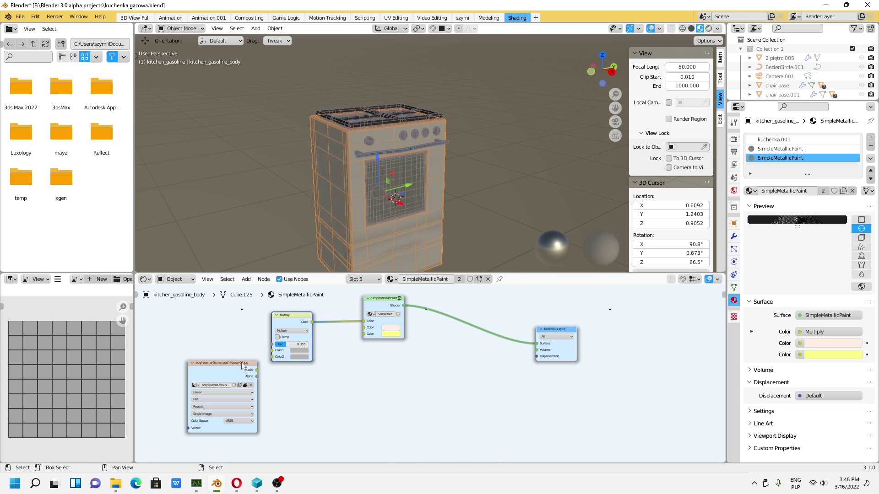
Step: Plug Multiply's output into SimpleMetallicPaint's first Color and raise the Fac to 0.805
mouse_move(241, 366)
left_mouse_down()
mouse_move(221, 345)
mouse_move(274, 354)
left_mouse_up()
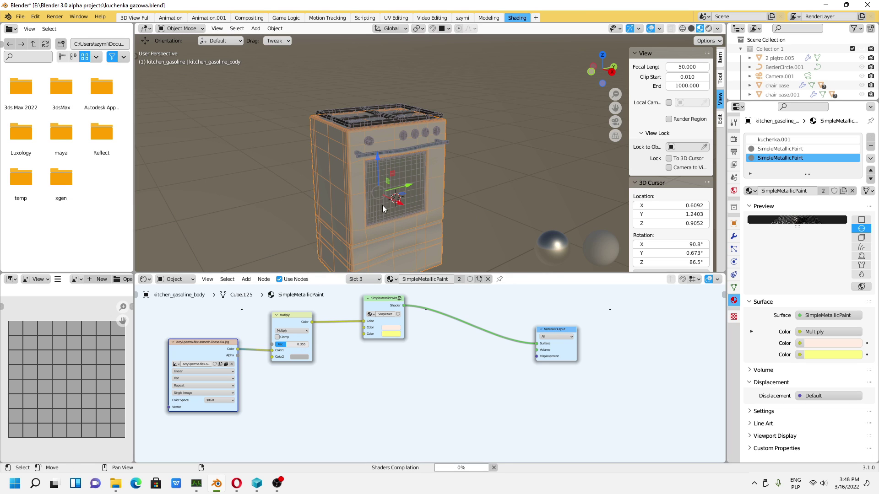
scroll(383, 205, "up", 4)
scroll(444, 174, "down", 2)
scroll(444, 182, "down", 1)
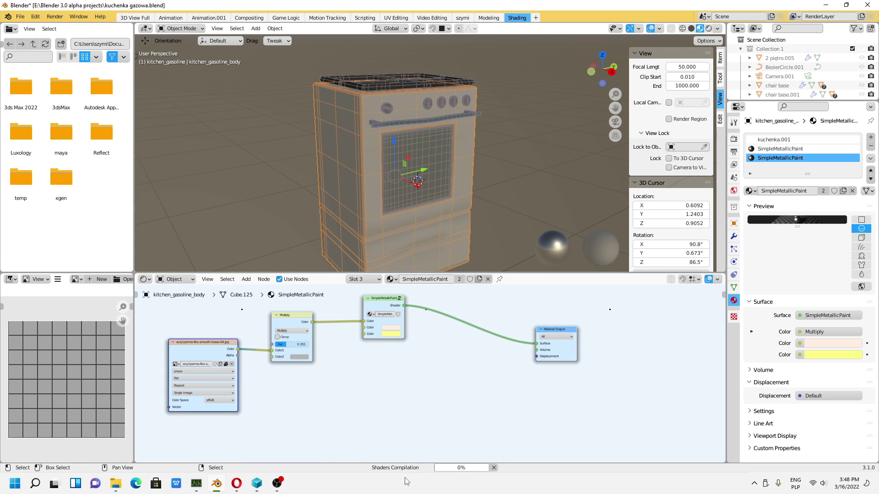
left_click_drag(286, 345, 293, 345)
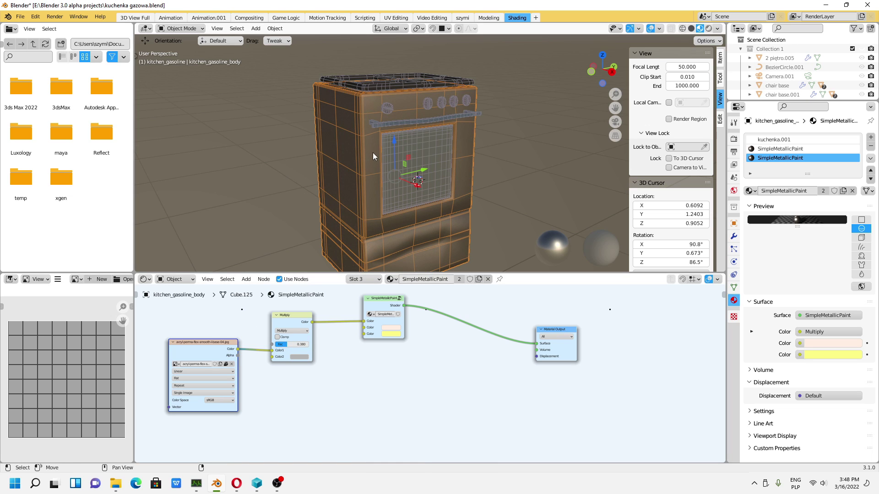
scroll(385, 187, "up", 2)
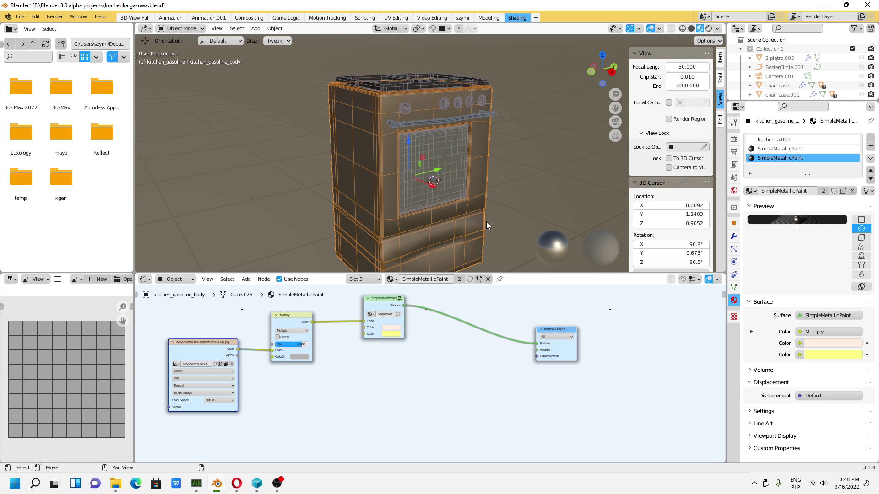
mouse_move(475, 205)
middle_mouse_down()
mouse_move(453, 174)
mouse_move(432, 178)
mouse_move(491, 146)
middle_mouse_up()
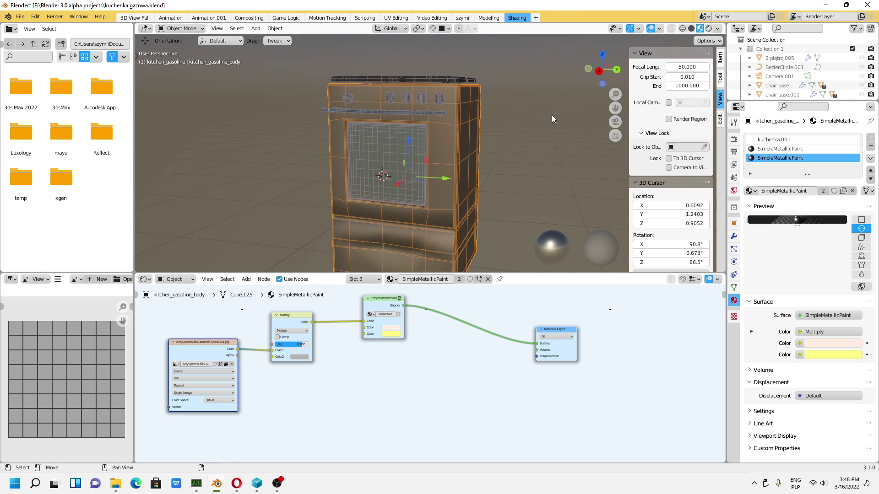
Step: Switch to Rendered shading and orbit down to a low side view of the stove
left_click(709, 28)
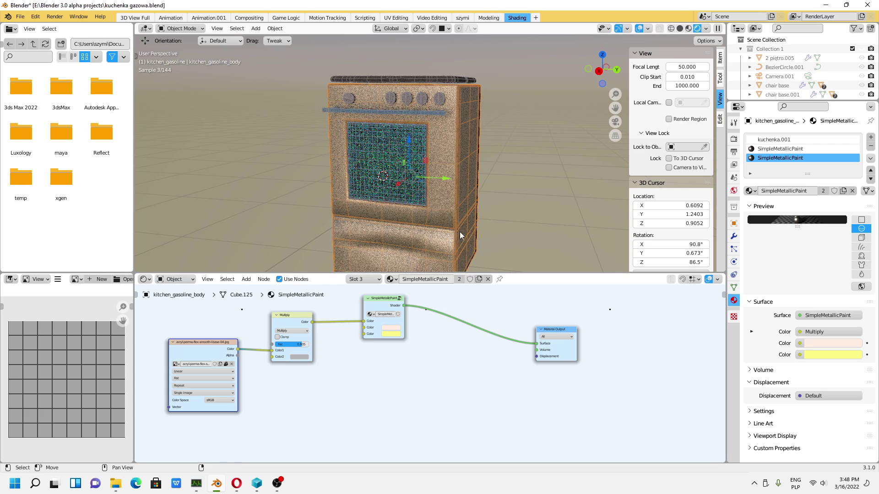
mouse_move(460, 236)
middle_mouse_down()
mouse_move(539, 202)
mouse_move(455, 208)
mouse_move(445, 196)
middle_mouse_up()
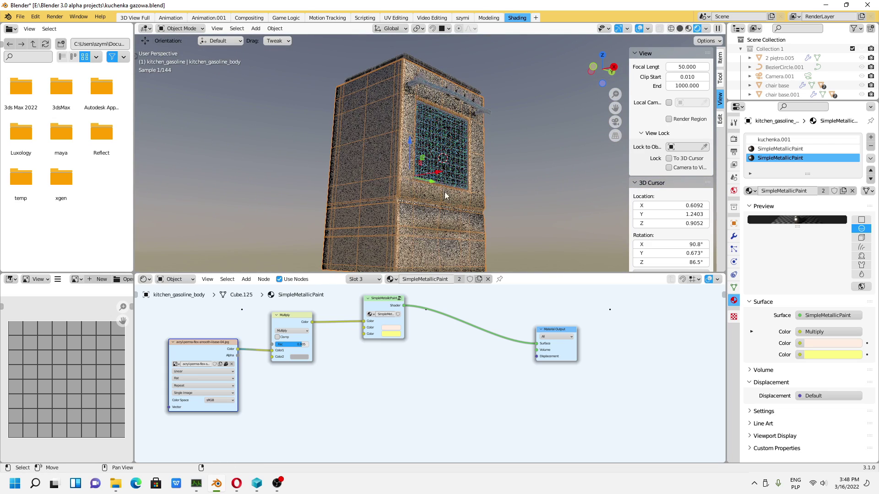
scroll(451, 202, "up", 2)
scroll(452, 228, "up", 1)
scroll(452, 228, "up", 1)
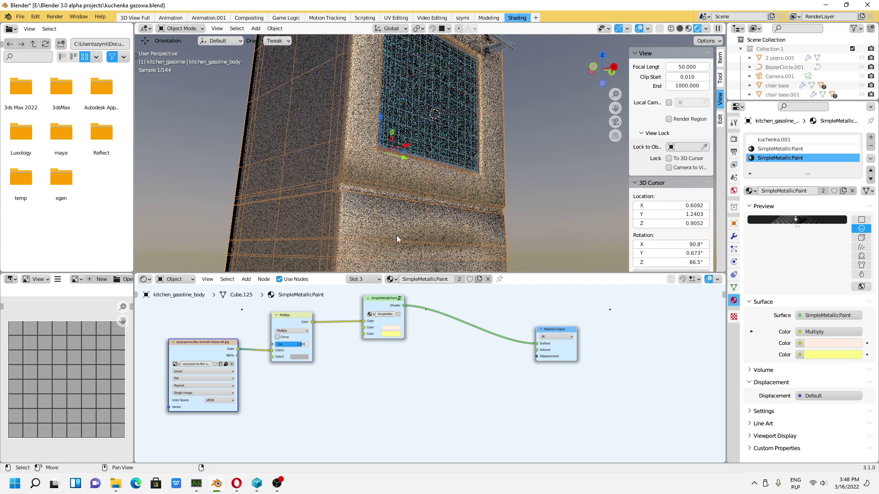
Step: Set the mix Fac to 0.947 with Color Burn blending, orbiting to inspect the stove body
left_click_drag(292, 345, 298, 345)
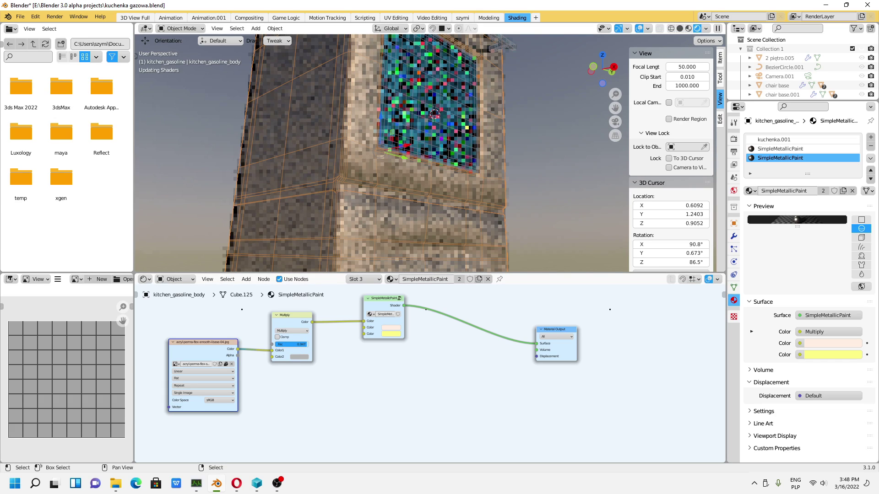
left_click(298, 331)
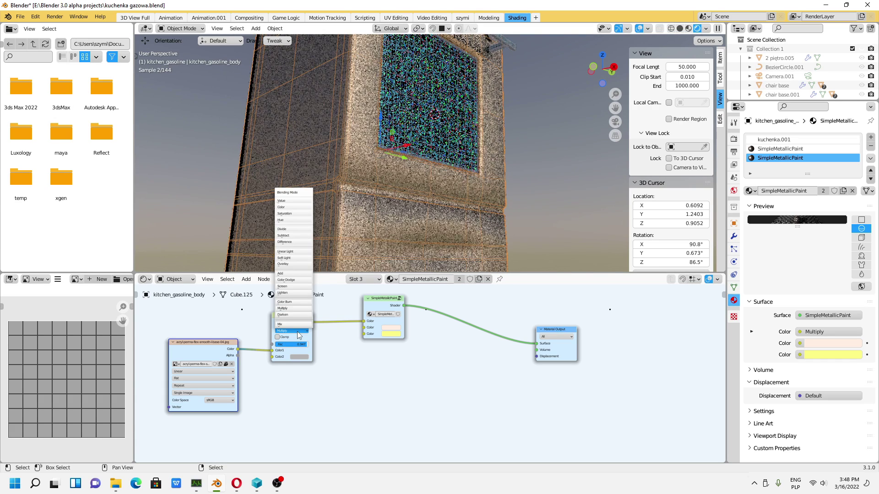
left_click(292, 303)
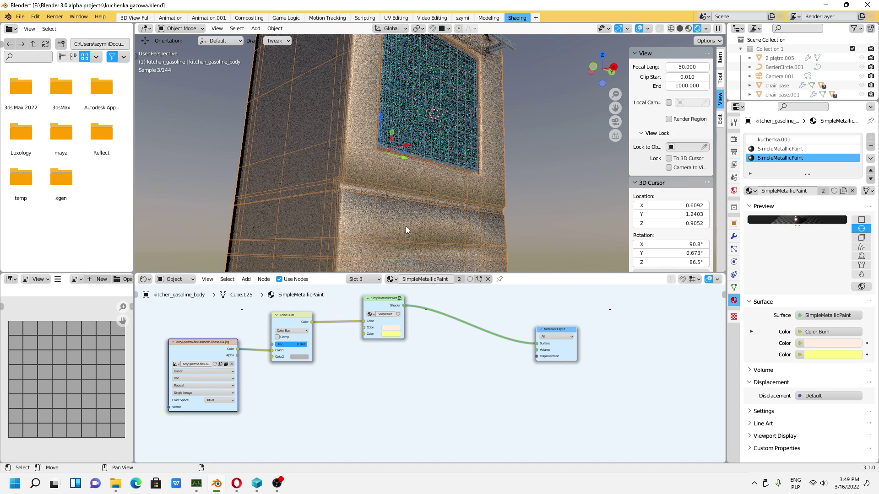
scroll(508, 235, "up", 2)
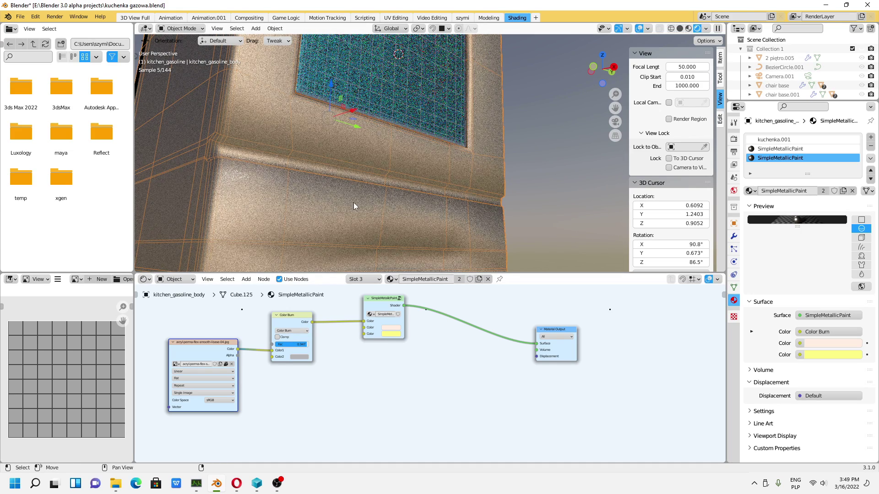
mouse_move(463, 199)
middle_mouse_down()
mouse_move(374, 236)
mouse_move(422, 206)
mouse_move(498, 181)
middle_mouse_up()
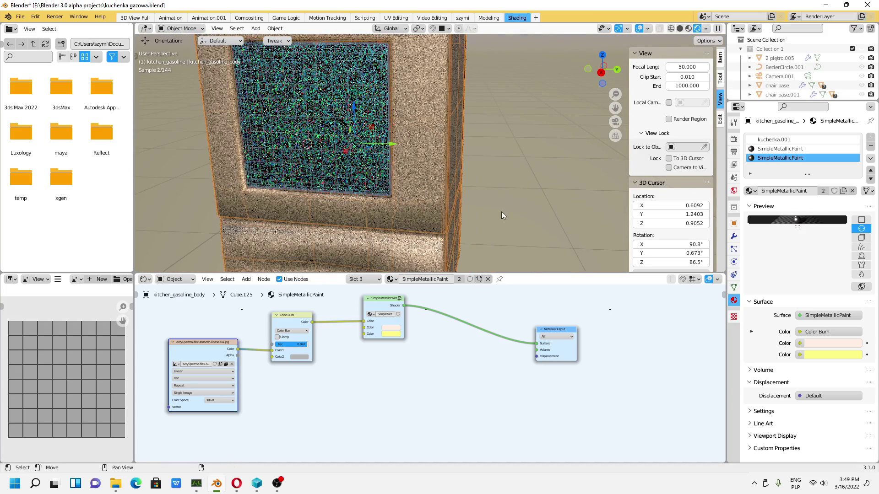
mouse_move(501, 212)
middle_mouse_down()
mouse_move(496, 131)
mouse_move(460, 124)
middle_mouse_up()
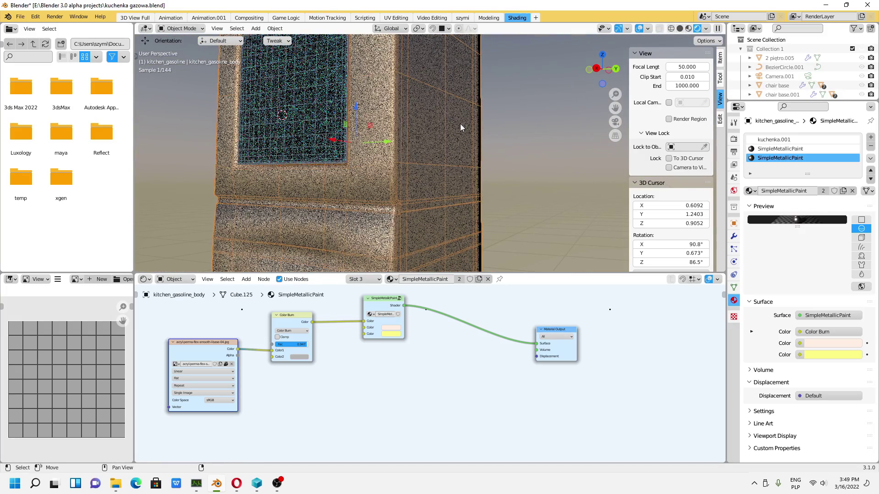
Step: In Material Preview, send Color Burn to the material Surface with SimpleMetallicPaint into Color2
left_click(689, 28)
scroll(351, 353, "up", 2)
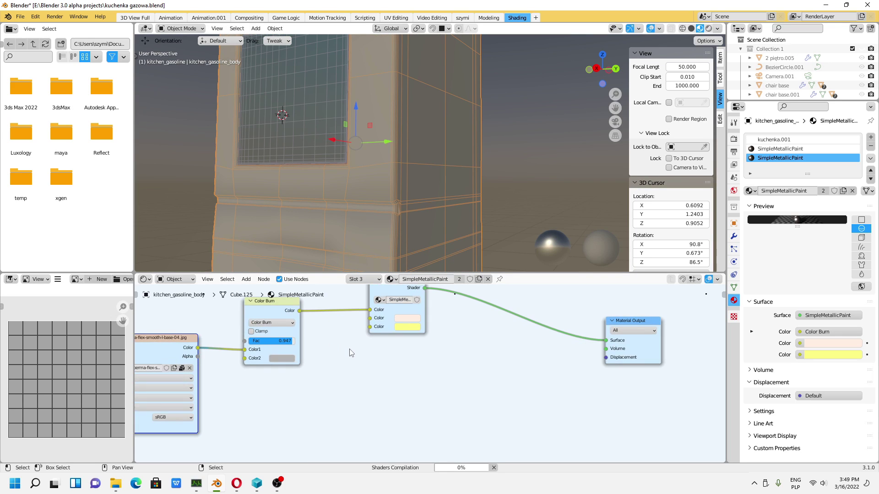
middle_click_drag(337, 334, 441, 351)
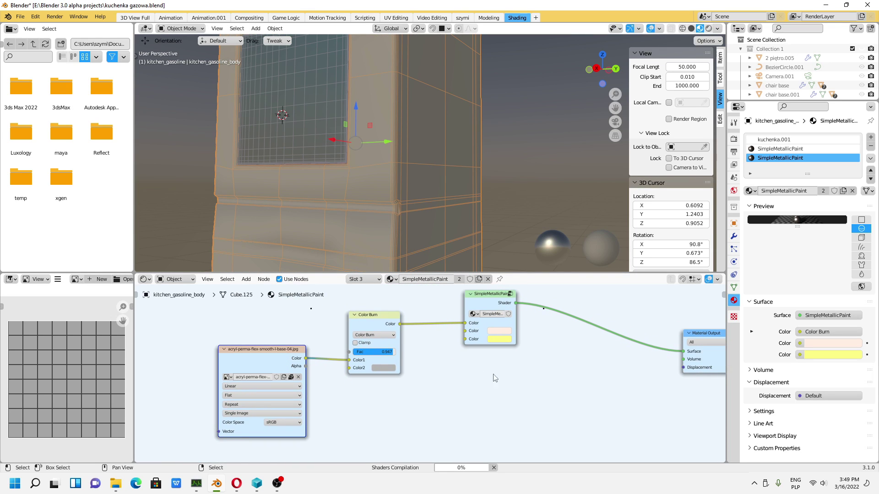
middle_click_drag(486, 374, 434, 387)
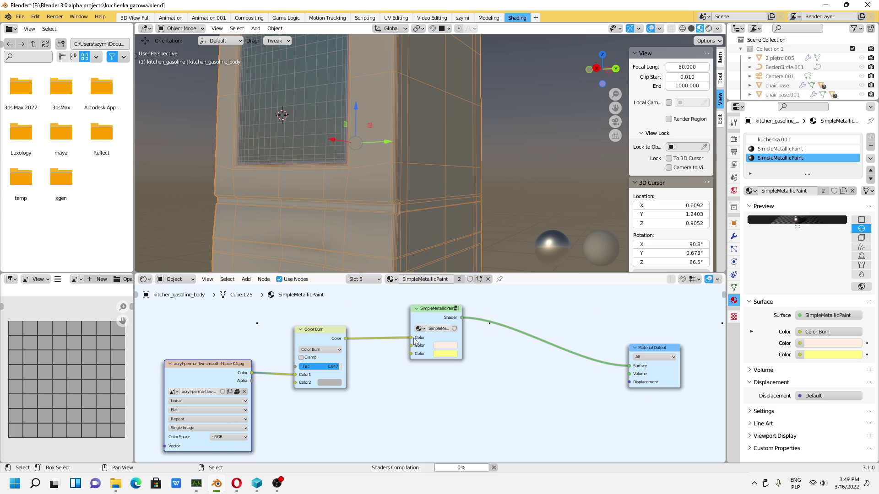
mouse_move(410, 339)
left_mouse_down()
mouse_move(578, 413)
mouse_move(629, 371)
left_mouse_up()
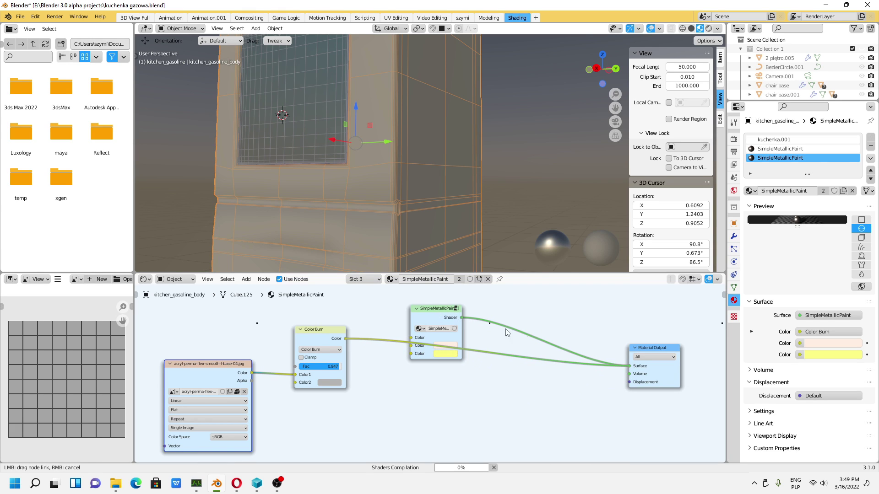
mouse_move(459, 329)
left_mouse_down()
mouse_move(236, 305)
mouse_move(292, 383)
left_mouse_up()
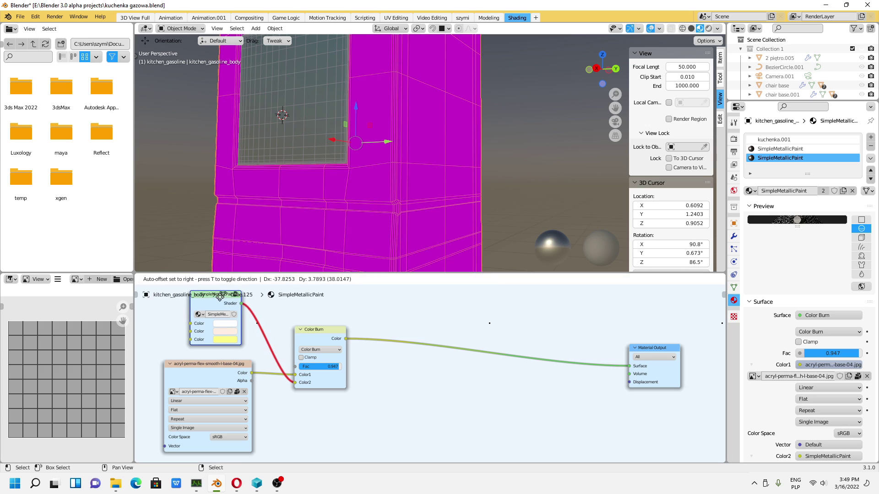
left_click_drag(229, 296, 181, 300)
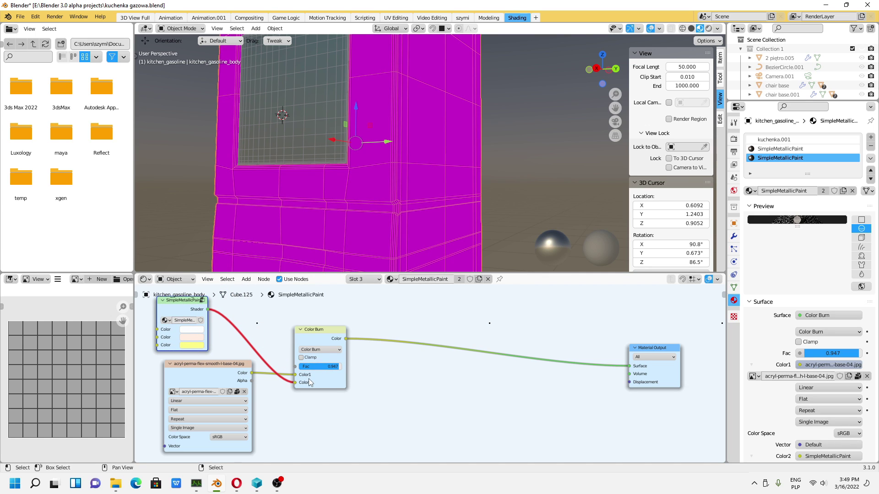
Step: Check the magenta result rendered, then reconnect the paint shader directly to the material output
left_click(709, 28)
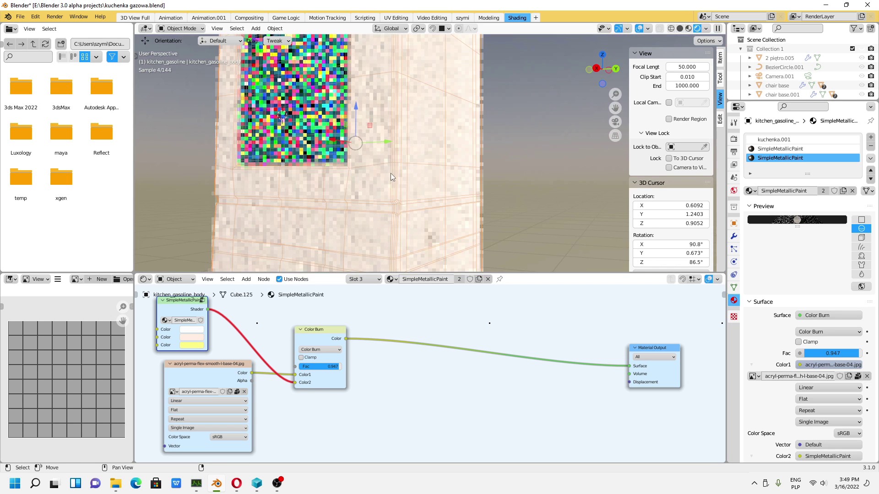
left_click(689, 28)
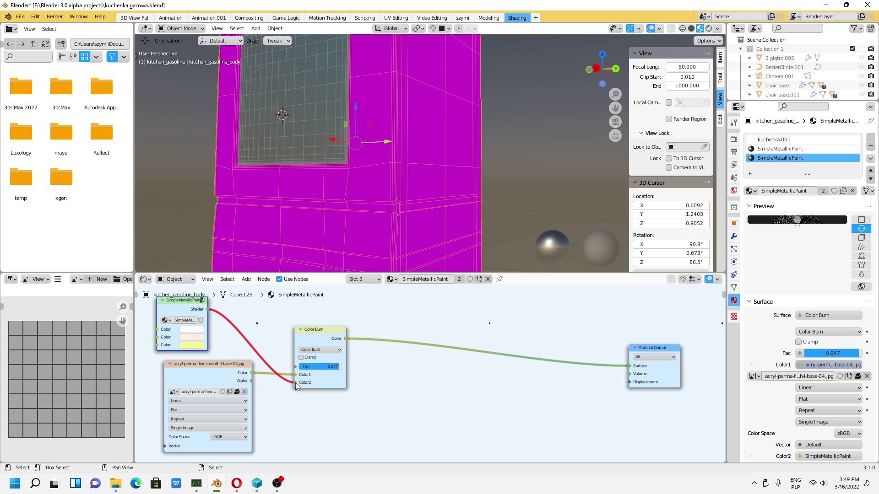
left_click_drag(295, 383, 630, 366)
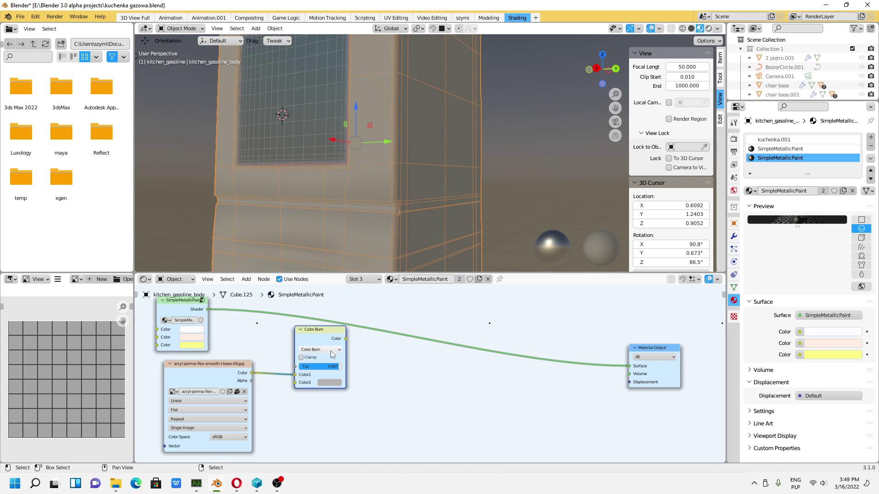
Step: Rearrange nodes, plug the acrylic image into Color Burn's Color2 and Color Burn into the paint's second Color
left_click_drag(321, 334, 339, 357)
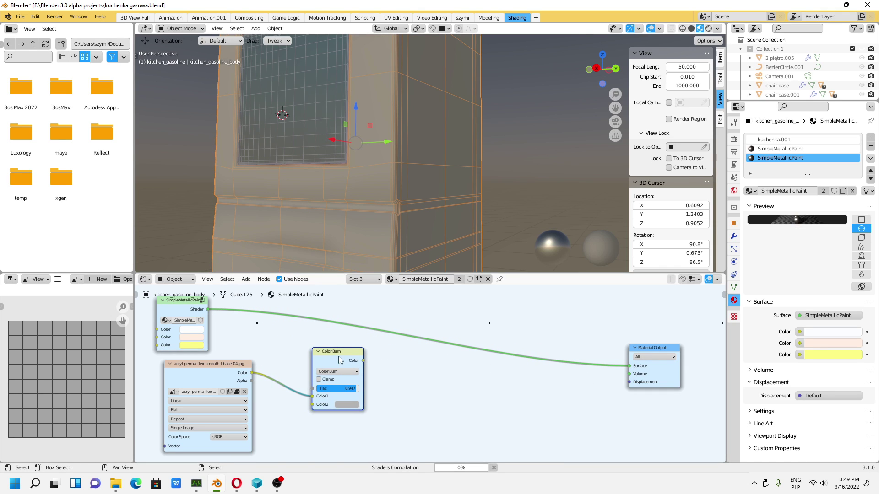
left_click_drag(219, 367, 201, 370)
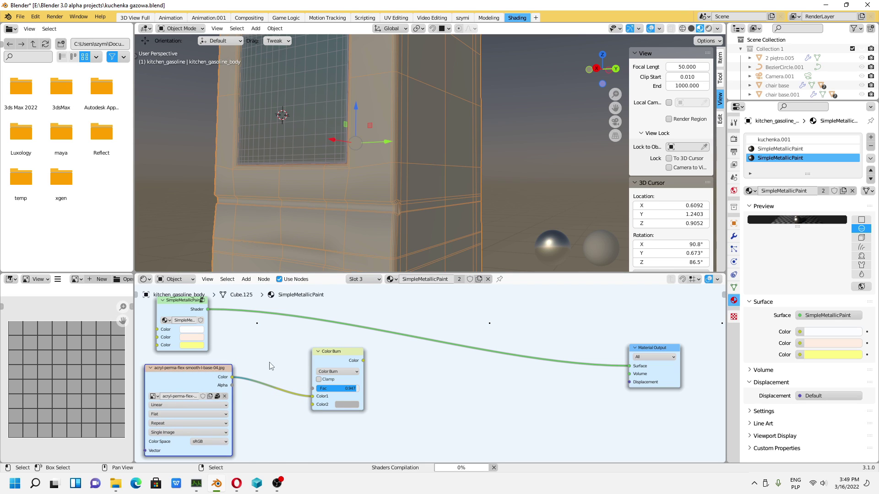
left_click_drag(181, 310, 438, 347)
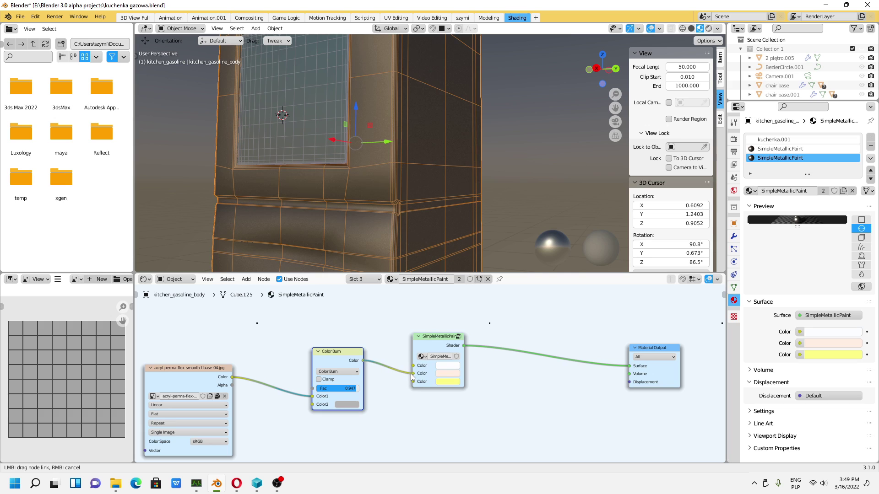
left_click_drag(363, 361, 412, 374)
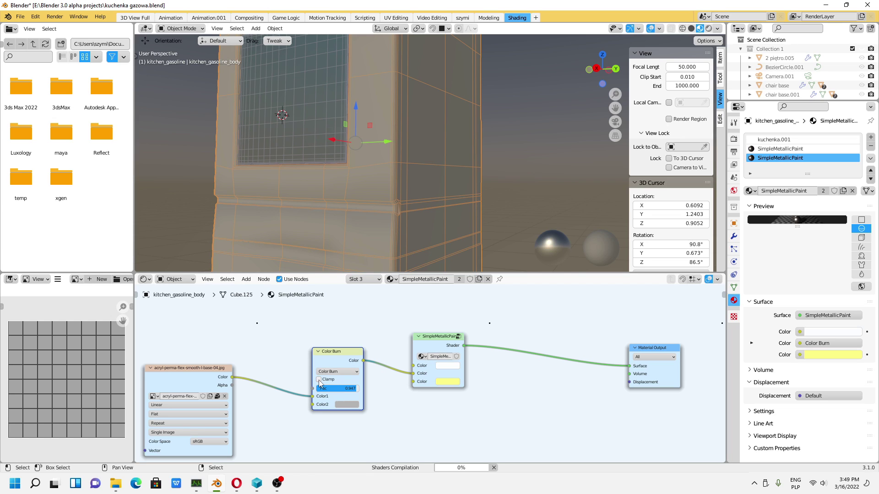
left_click_drag(313, 398, 312, 406)
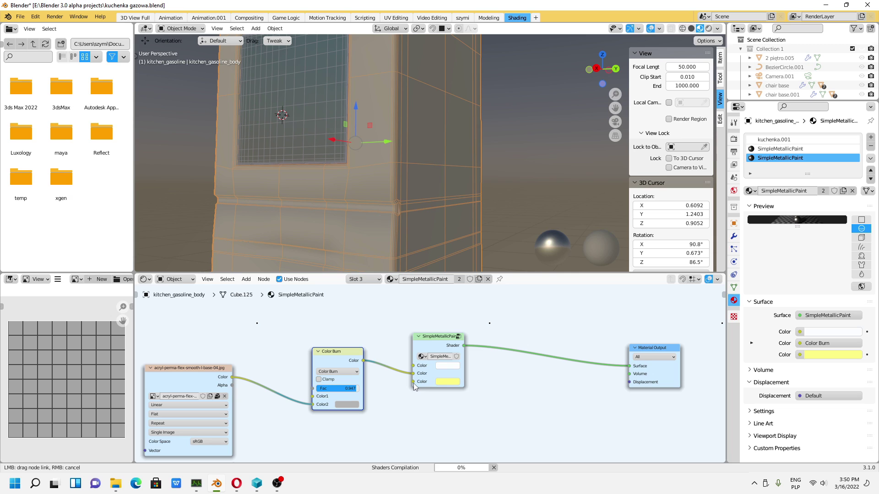
mouse_move(414, 381)
left_mouse_down()
mouse_move(422, 378)
mouse_move(403, 387)
left_mouse_up()
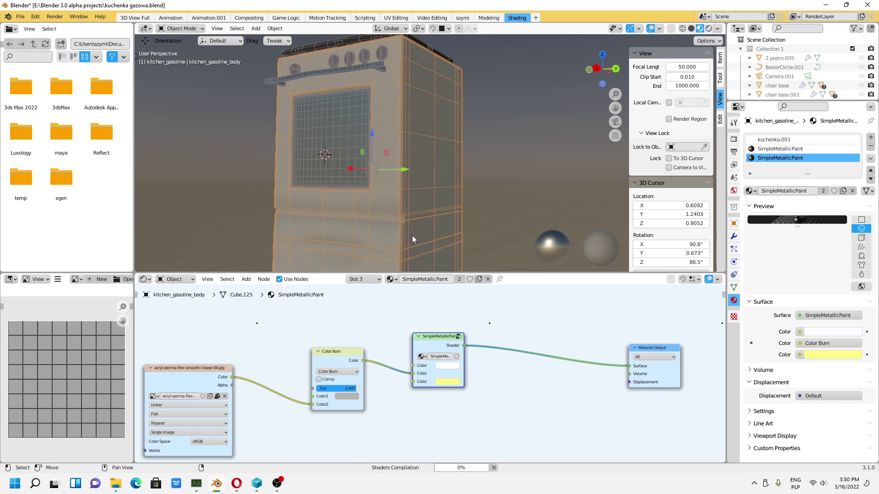
Step: Orbit around the cooker window to inspect the grimy texture and enlarge the 3D view
middle_click_drag(412, 235, 455, 213)
mouse_move(430, 460)
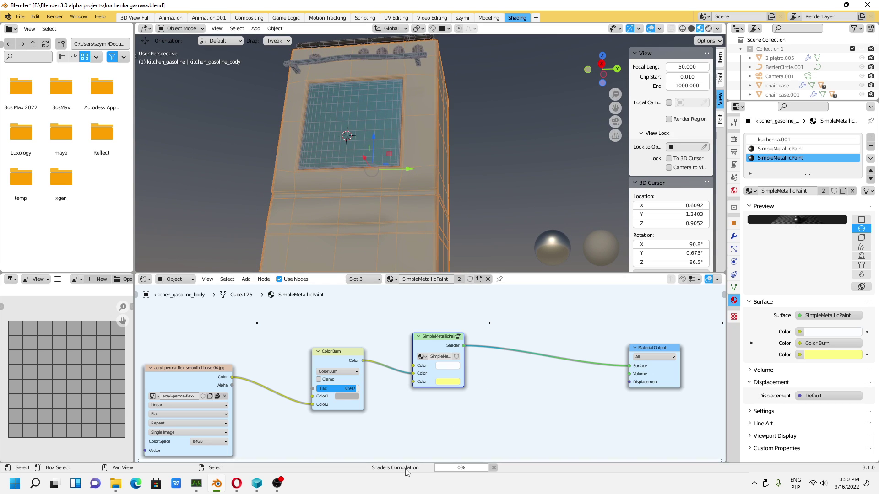
scroll(430, 170, "up", 1)
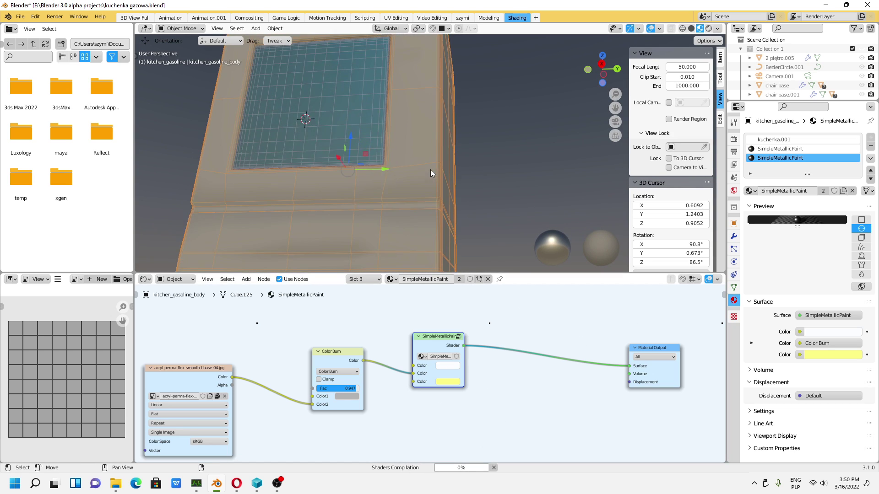
scroll(432, 171, "up", 1)
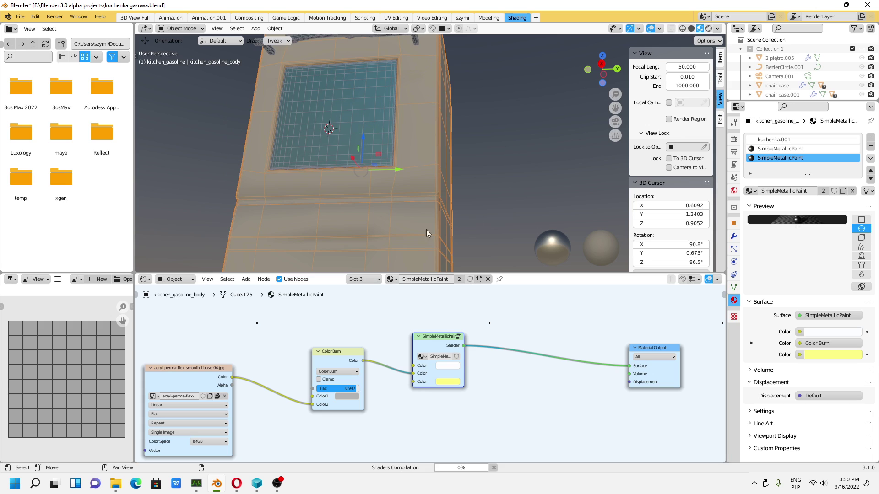
mouse_move(398, 235)
middle_mouse_down()
mouse_move(479, 222)
mouse_move(493, 206)
mouse_move(420, 212)
mouse_move(382, 200)
mouse_move(439, 212)
middle_mouse_up()
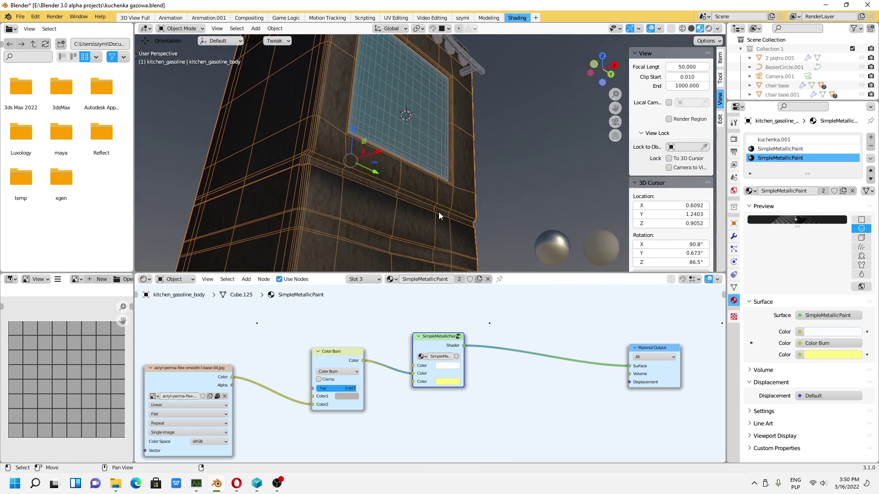
scroll(438, 212, "down", 2)
left_click_drag(411, 272, 412, 273)
scroll(409, 213, "up", 2)
scroll(456, 223, "up", 1)
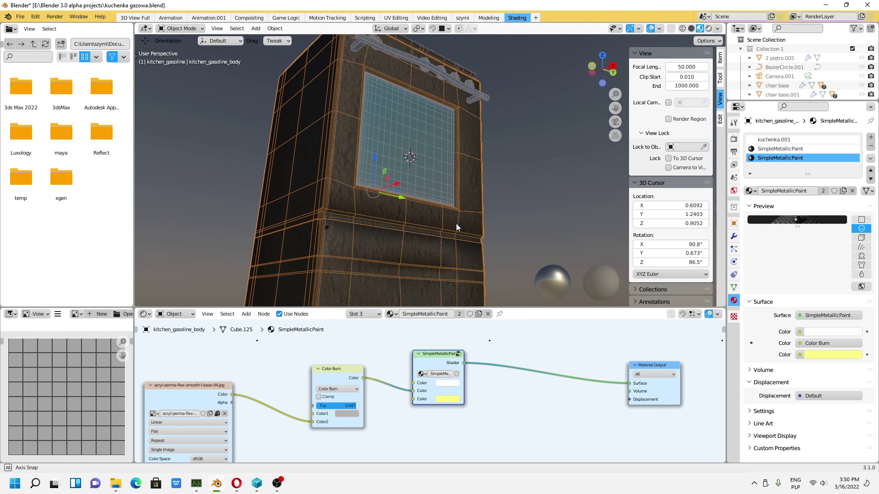
Step: Change the blend node's mode to Screen and orbit around the cooker's front
left_click(341, 389)
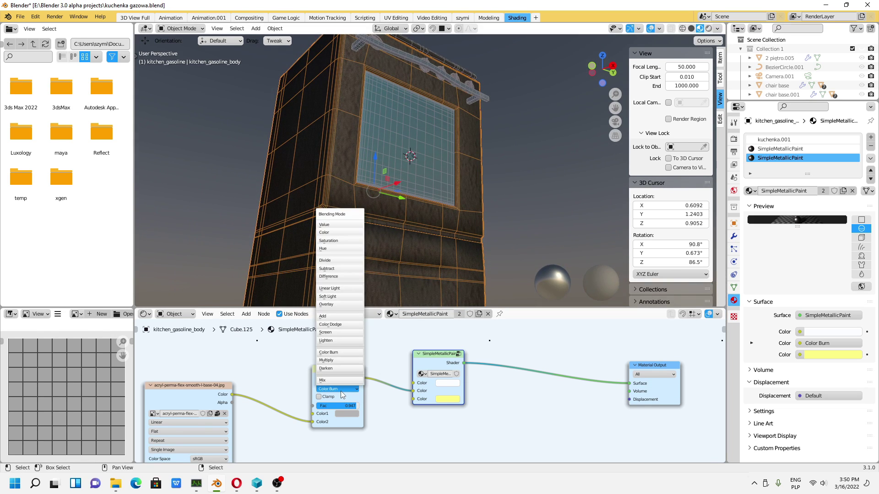
left_click(336, 332)
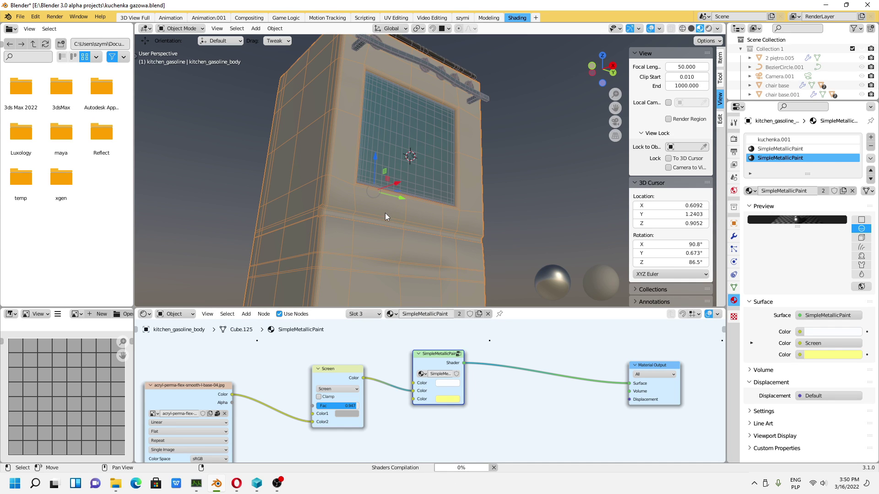
left_click(278, 486)
mouse_move(408, 230)
middle_mouse_down()
mouse_move(419, 240)
mouse_move(444, 229)
mouse_move(419, 222)
mouse_move(465, 228)
mouse_move(479, 240)
middle_mouse_up()
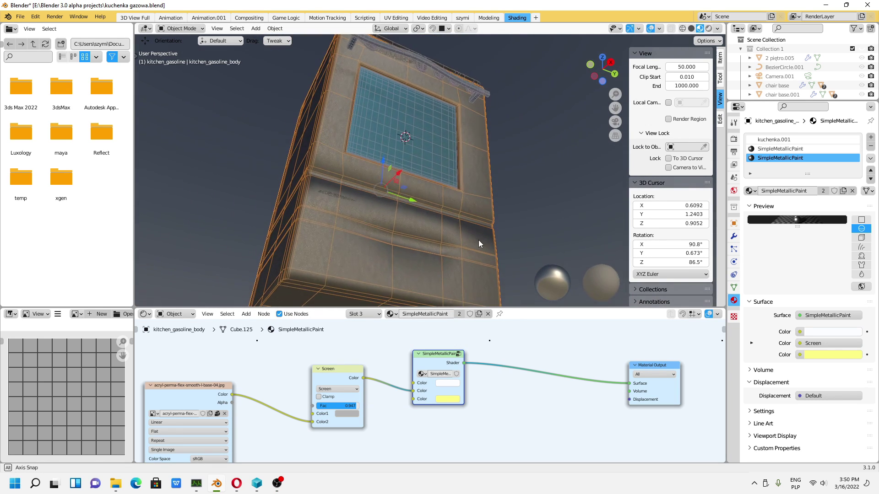
Step: Preview the cooker in Rendered shading from its right side and from above
left_click(709, 29)
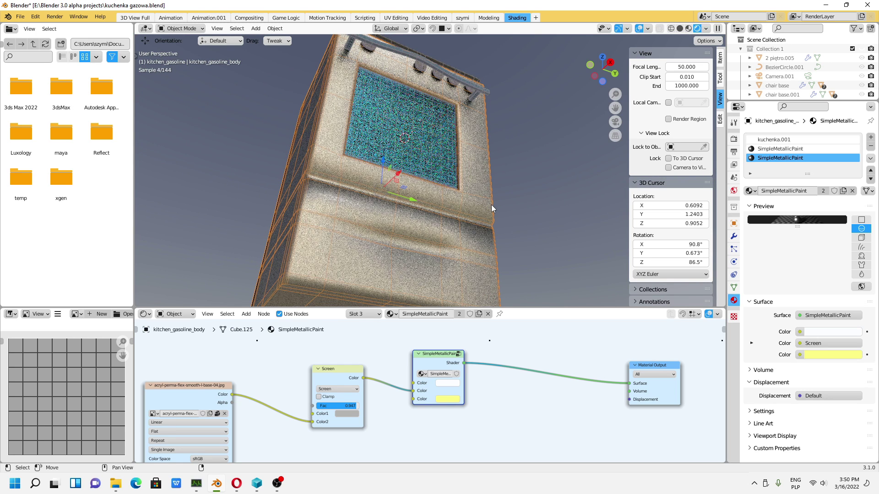
middle_click_drag(476, 210, 444, 217)
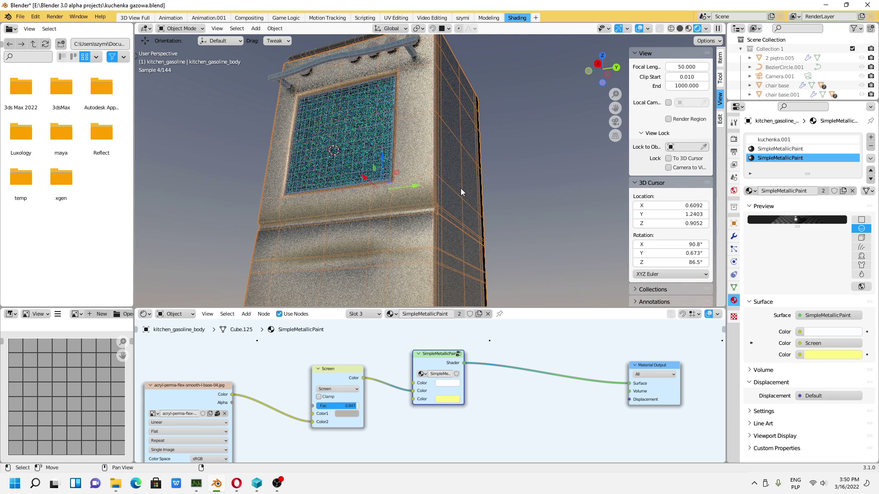
mouse_move(452, 131)
middle_mouse_down()
mouse_move(457, 197)
mouse_move(479, 150)
middle_mouse_up()
scroll(455, 141, "up", 3)
scroll(455, 141, "up", 2)
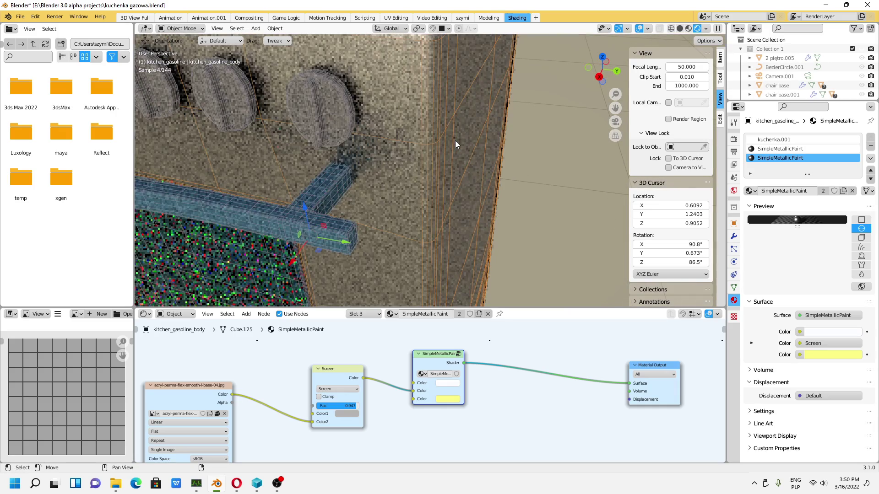
scroll(455, 141, "up", 1)
scroll(455, 141, "up", 2)
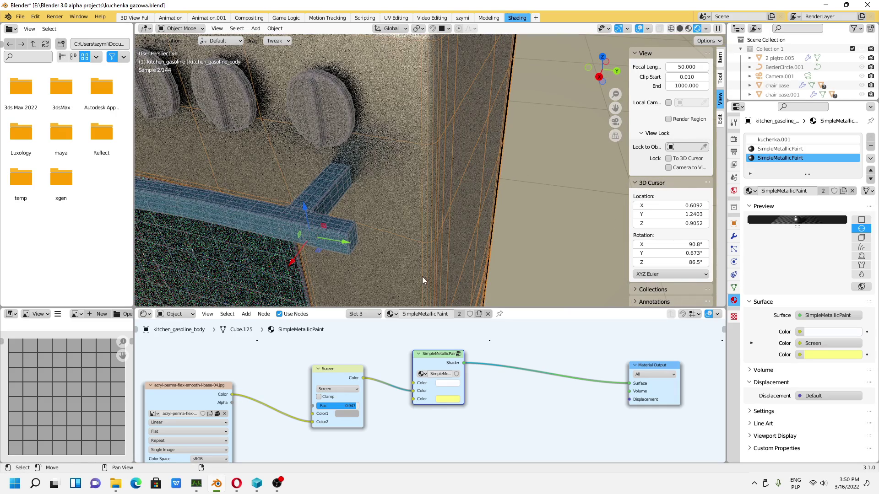
Step: Lower the Screen blend Fac to 0.647, then return to Material Preview shading
left_click_drag(351, 408, 344, 409)
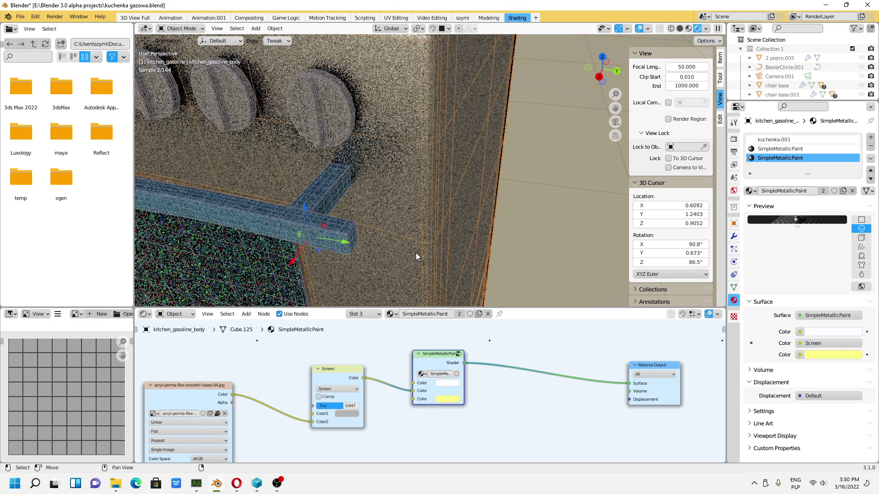
mouse_move(416, 253)
middle_mouse_down()
mouse_move(413, 225)
mouse_move(423, 218)
middle_mouse_up()
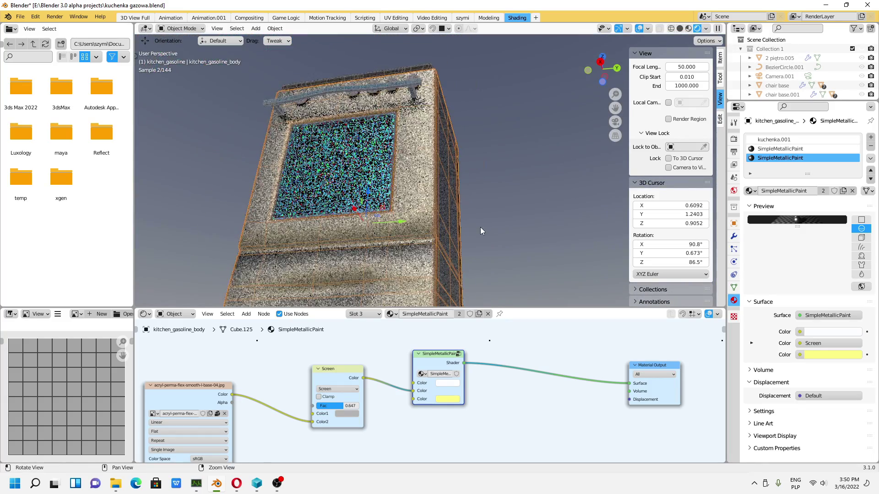
mouse_move(480, 229)
middle_mouse_down()
mouse_move(532, 220)
mouse_move(451, 243)
mouse_move(424, 224)
mouse_move(433, 287)
mouse_move(492, 259)
middle_mouse_up()
left_click(688, 28)
scroll(458, 241, "up", 5)
mouse_move(424, 221)
middle_mouse_down()
mouse_move(493, 205)
mouse_move(484, 199)
mouse_move(493, 254)
middle_mouse_up()
scroll(473, 213, "down", 3)
middle_click_drag(473, 212, 533, 190)
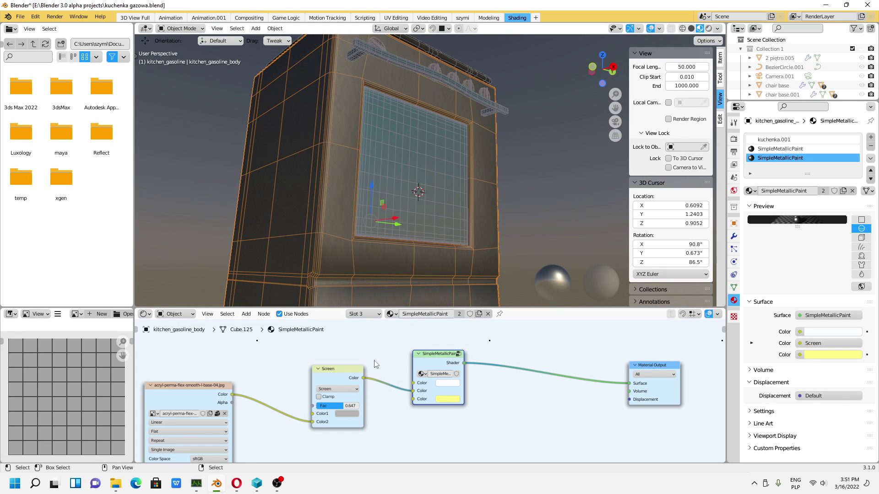
scroll(375, 364, "down", 2)
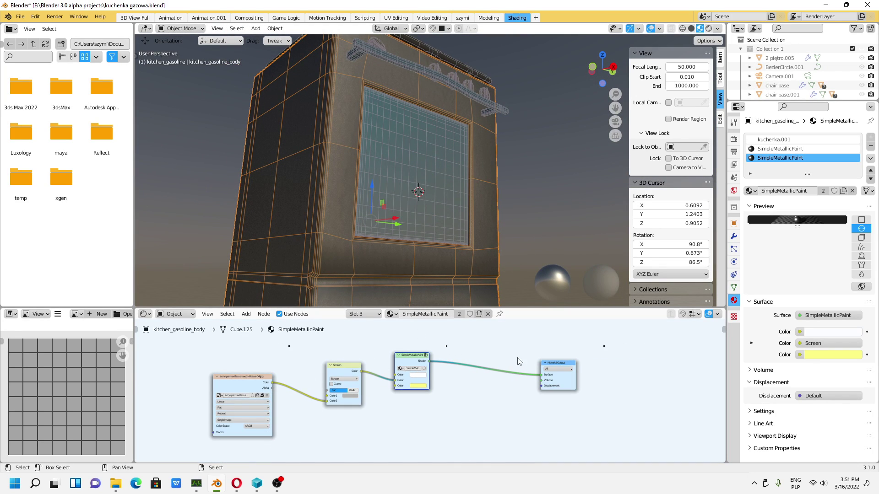
scroll(369, 383, "up", 2)
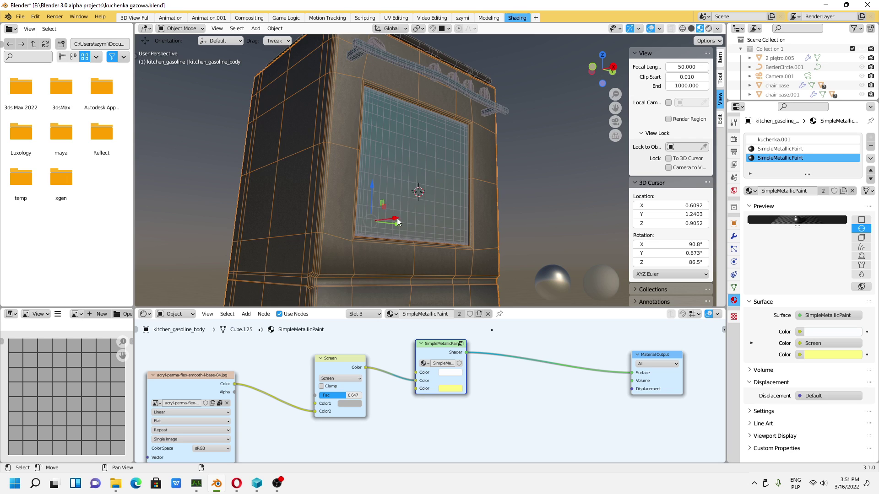
scroll(587, 163, "down", 4)
mouse_move(586, 163)
middle_mouse_down()
mouse_move(529, 193)
mouse_move(551, 193)
middle_mouse_up()
scroll(405, 208, "up", 4)
scroll(405, 208, "down", 2)
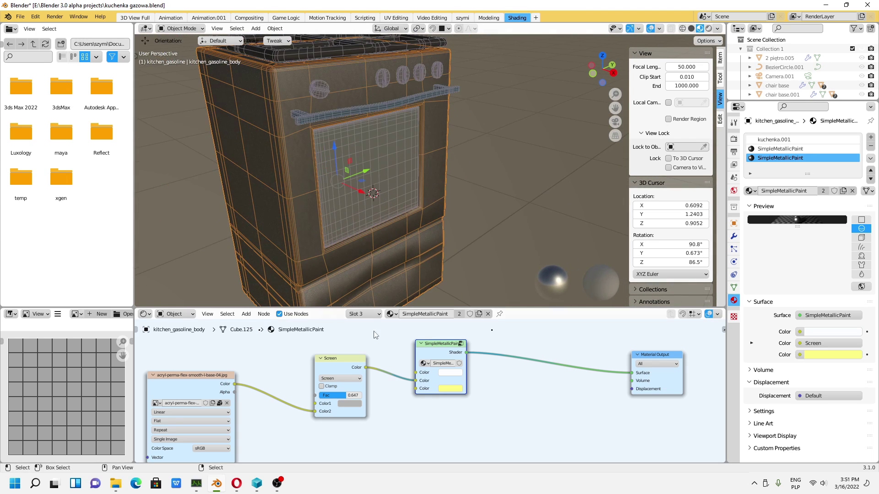
Step: Tint Color1 a pale peach white, set the blend Fac to 0.805 and enable Clamp
left_click(350, 404)
left_click_drag(406, 321, 400, 300)
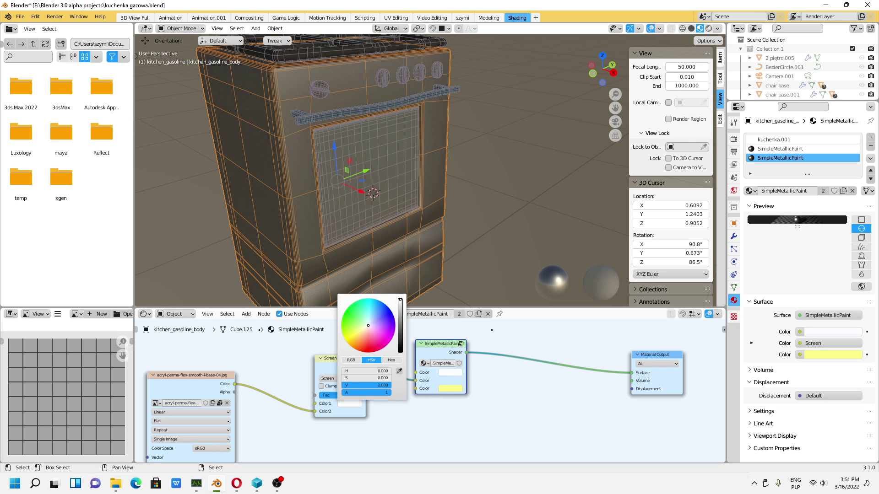
left_click_drag(378, 330, 366, 329)
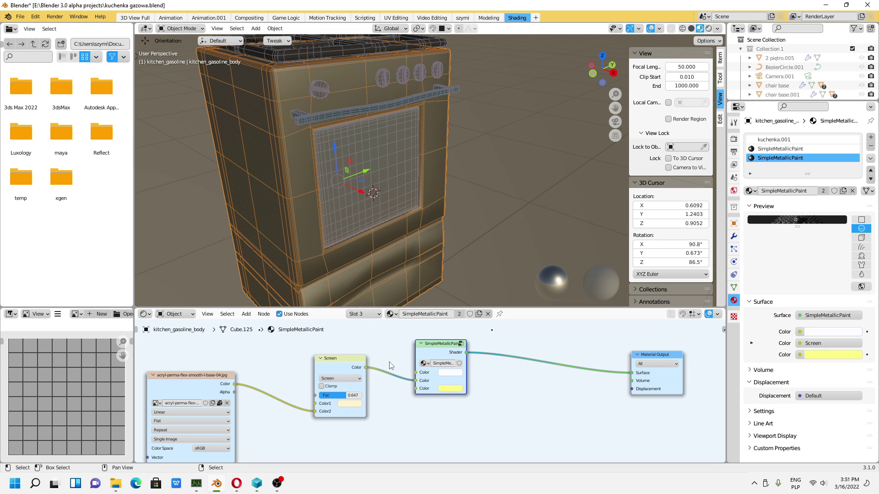
left_click_drag(339, 396, 355, 395)
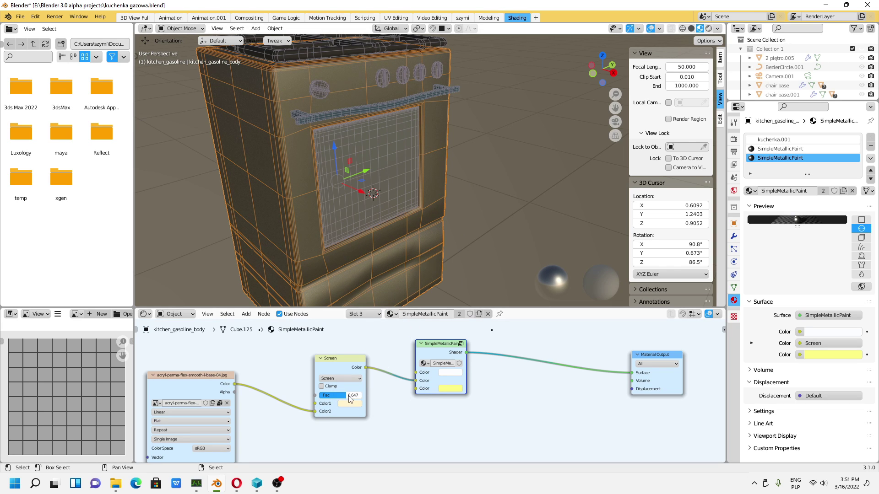
left_click(322, 387)
Step: Zoom in on the stove front and raise the Screen mix Fac to 0.922
scroll(405, 263, "up", 4)
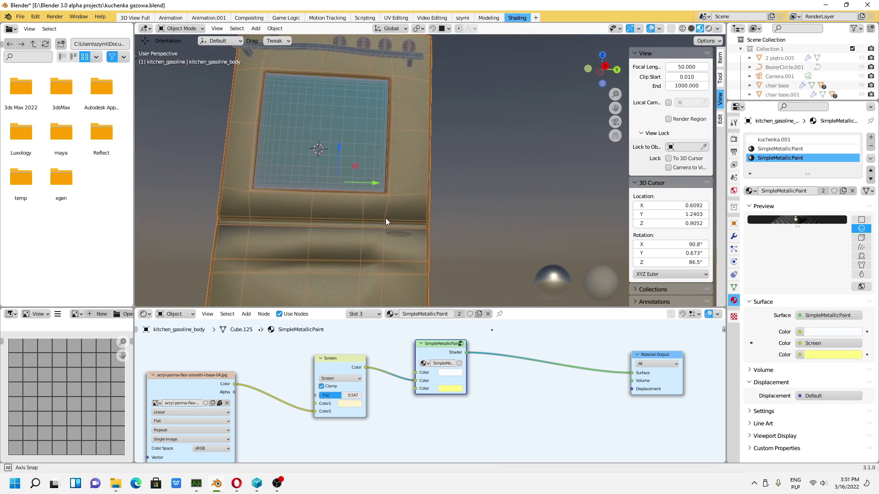
middle_click_drag(385, 218, 373, 217)
left_click(322, 387)
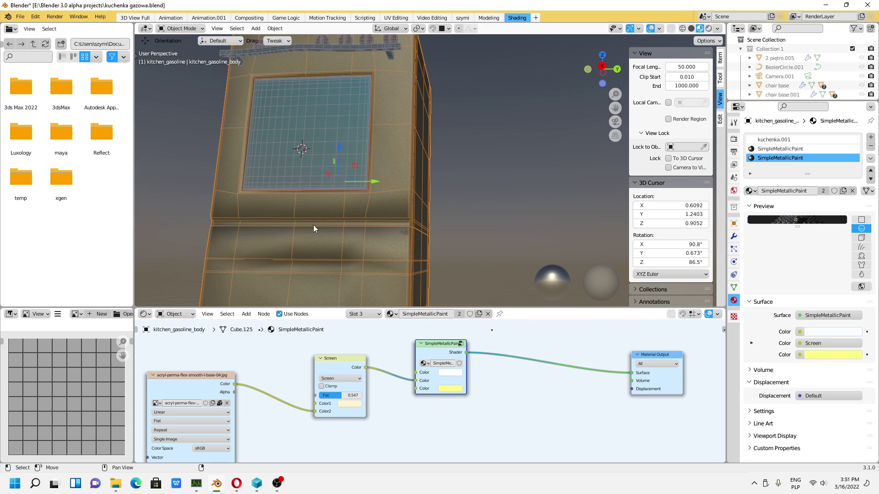
middle_click_drag(314, 224, 385, 235)
scroll(326, 261, "up", 2)
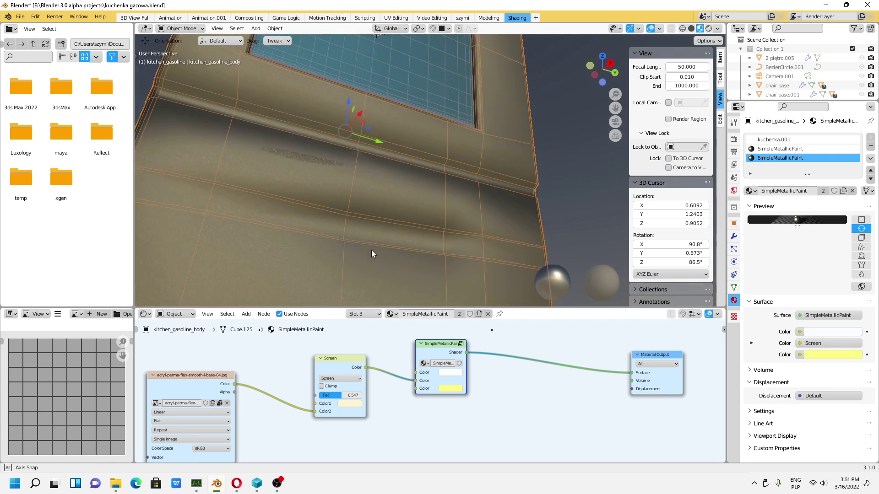
scroll(372, 250, "up", 3)
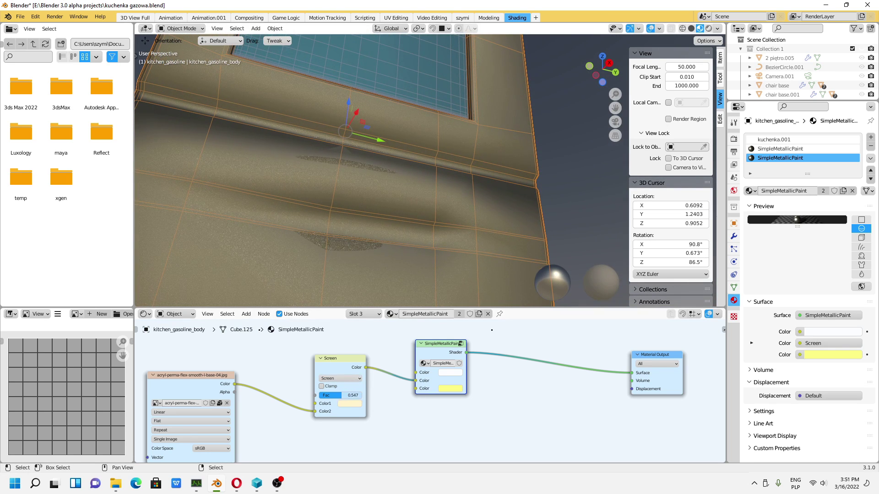
left_click_drag(355, 395, 358, 395)
Step: Orbit along the stove front and to a lower angle to inspect the worn finish
scroll(341, 264, "down", 2)
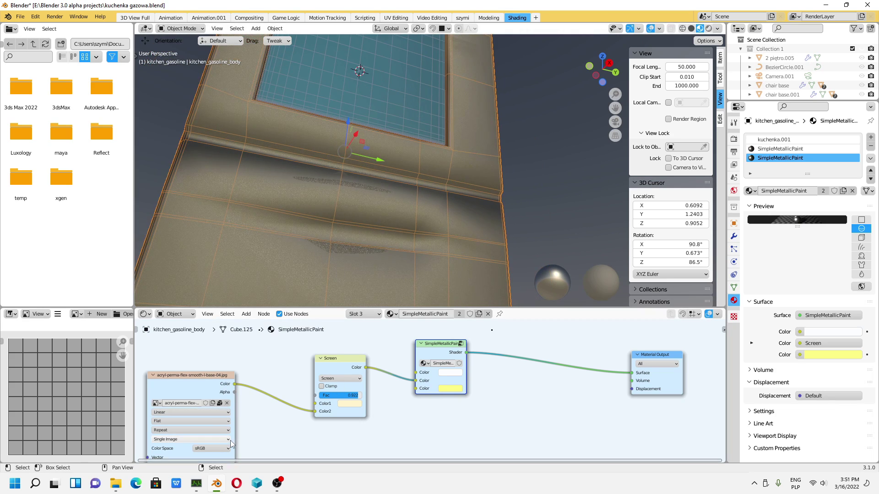
scroll(328, 295, "up", 1)
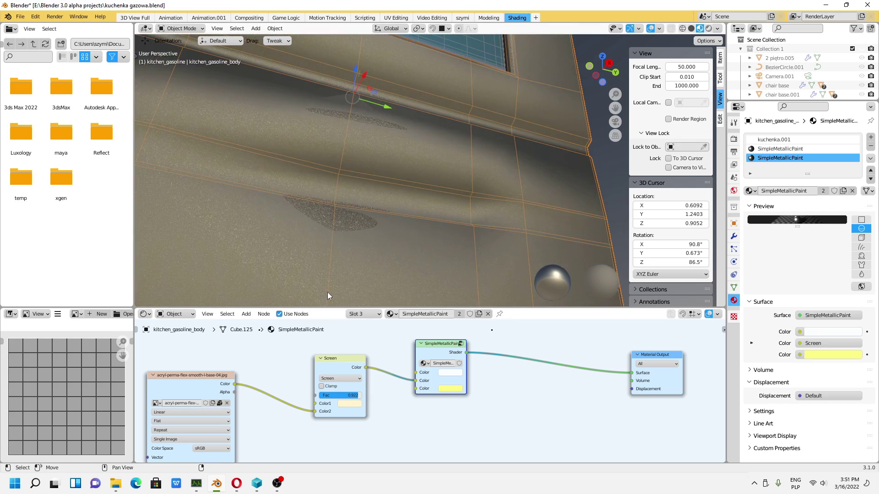
mouse_move(327, 292)
middle_mouse_down()
mouse_move(363, 71)
mouse_move(277, 282)
mouse_move(342, 279)
middle_mouse_up()
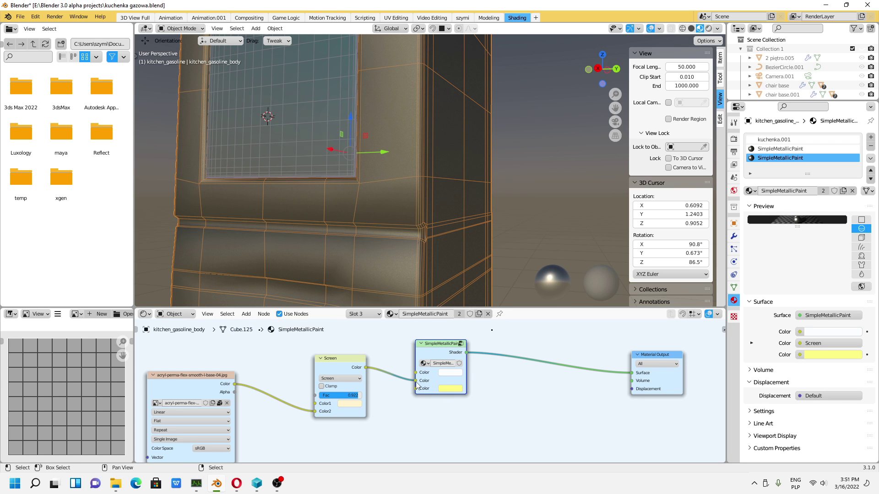
mouse_move(420, 247)
middle_mouse_down()
mouse_move(413, 207)
mouse_move(398, 252)
mouse_move(380, 268)
mouse_move(345, 240)
middle_mouse_up()
scroll(420, 238, "down", 4)
scroll(428, 263, "down", 5)
scroll(346, 240, "up", 5)
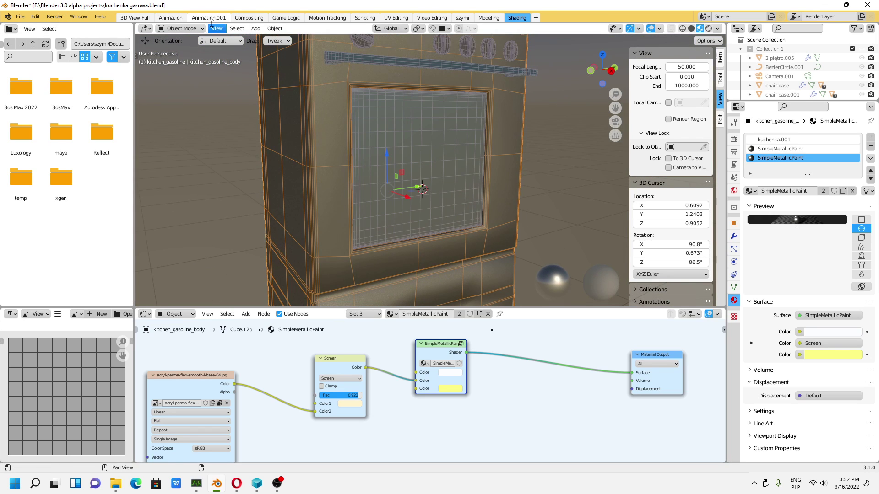
Step: Switch the acrylic MixRGB node's blend mode from Screen to Multiply
middle_click_drag(349, 181, 271, 167)
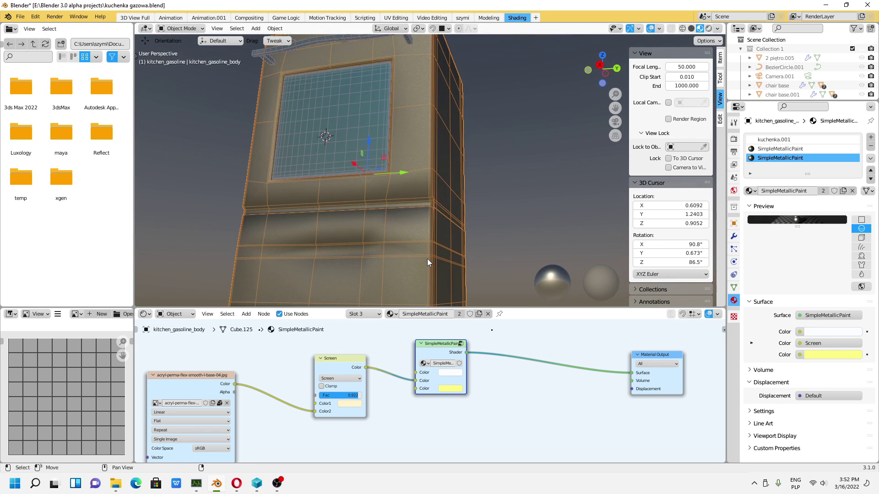
scroll(427, 259, "up", 4)
left_click(339, 380)
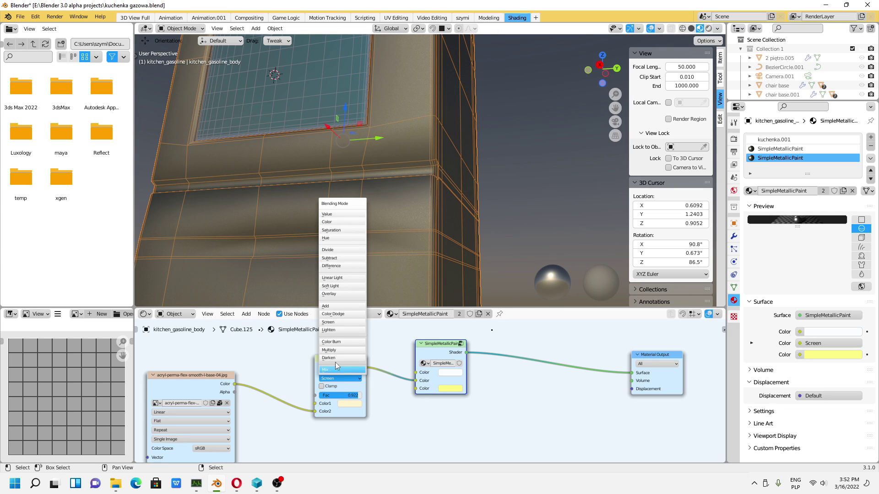
left_click(337, 352)
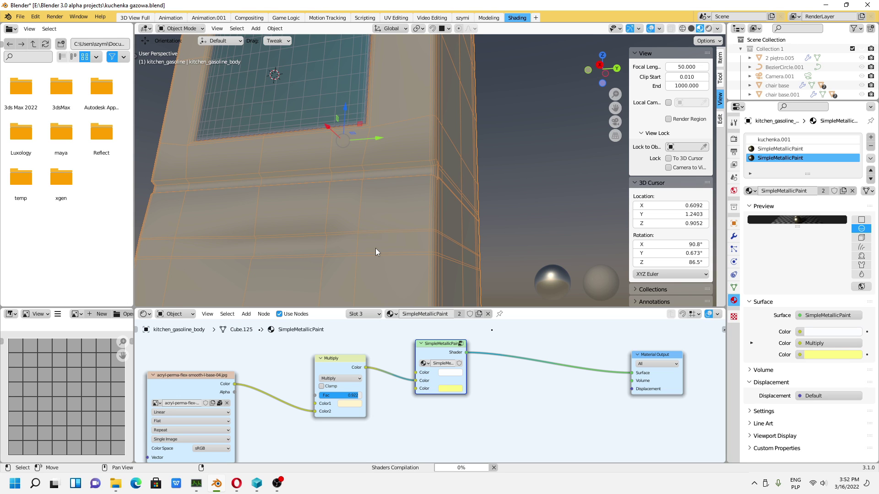
Step: Preview the darker stove body in Rendered shading, then return to Material Preview
scroll(376, 254, "down", 3)
mouse_move(377, 254)
middle_mouse_down()
mouse_move(397, 233)
mouse_move(389, 241)
middle_mouse_up()
scroll(398, 219, "up", 2)
middle_click_drag(364, 183, 450, 183)
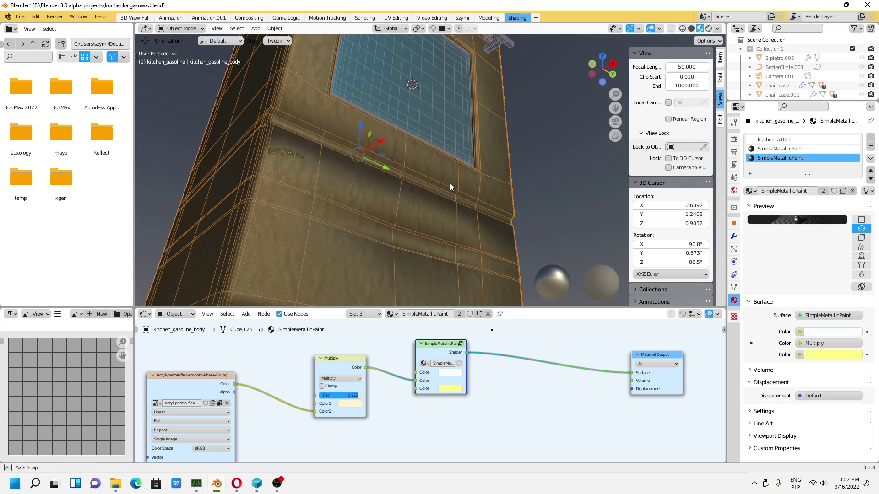
left_click(708, 28)
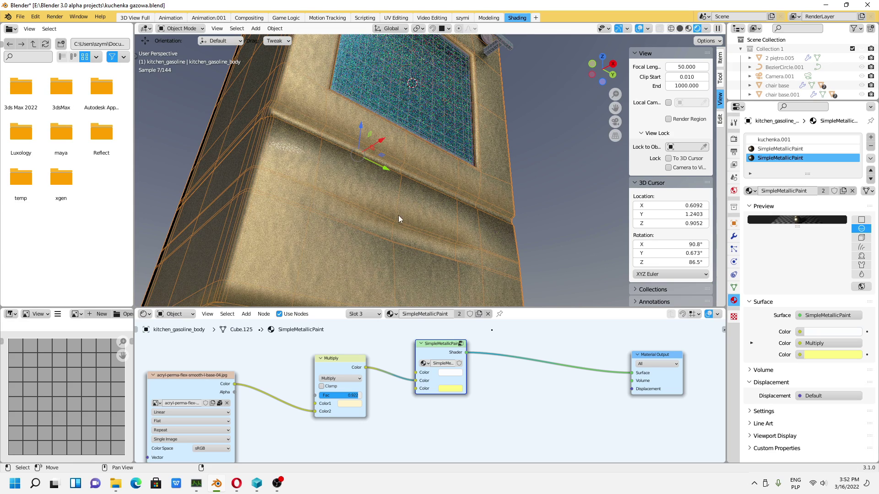
left_click(688, 29)
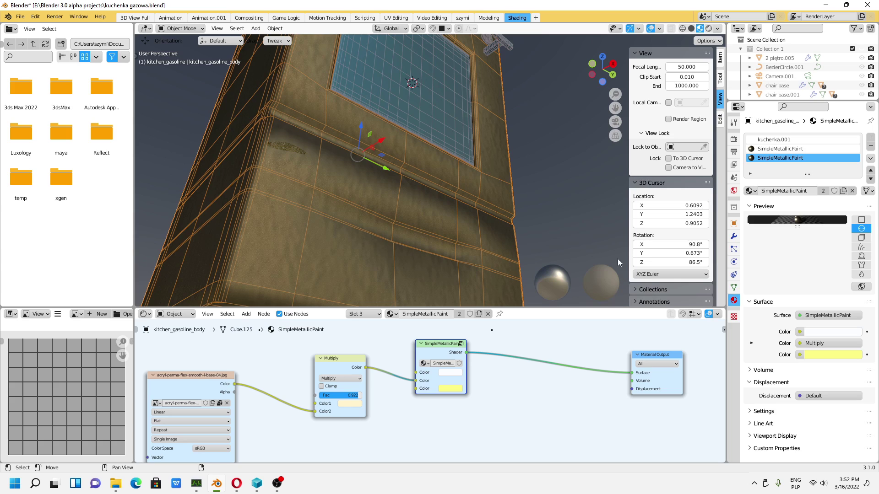
Step: Expand the Multiply mix settings under the Color input in Material Properties and browse them
left_click(755, 344)
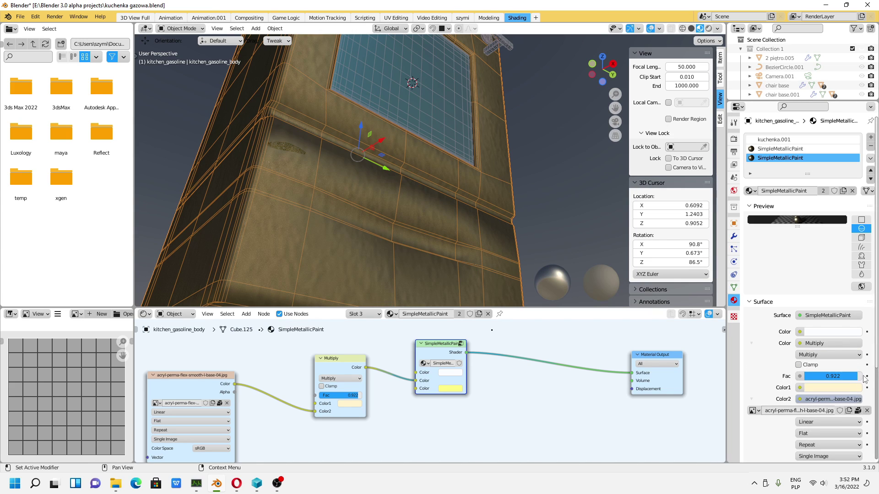
scroll(824, 398, "down", 5)
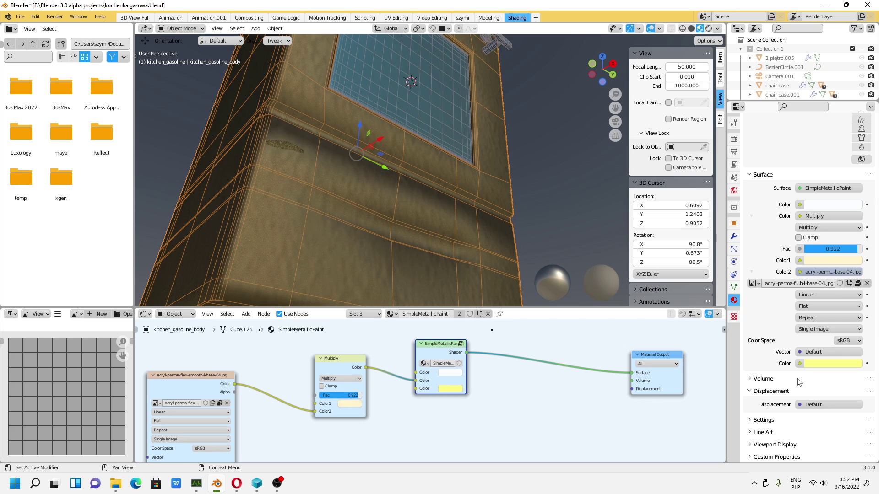
scroll(799, 382, "up", 1)
scroll(787, 391, "up", 2)
scroll(774, 403, "up", 1)
scroll(762, 415, "up", 1)
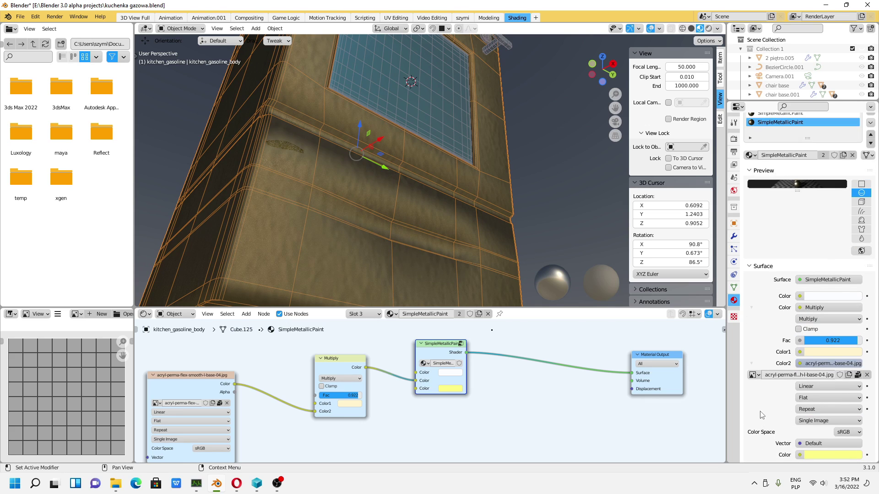
scroll(761, 415, "down", 2)
scroll(762, 419, "down", 1)
scroll(765, 423, "down", 3)
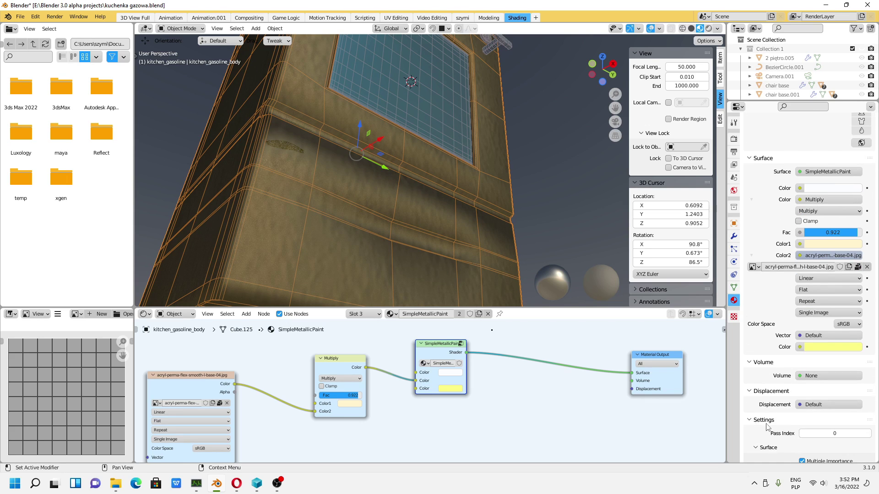
scroll(774, 427, "down", 4)
scroll(786, 441, "down", 3)
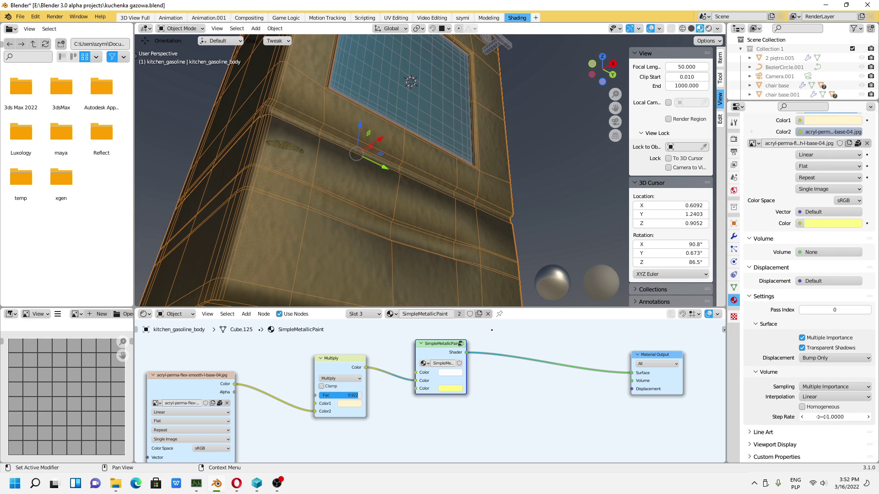
Step: Check the volume interpolation and sampling options, then shift SimpleMetallicPaint right and Multiply left
left_click(808, 397)
left_click(831, 388)
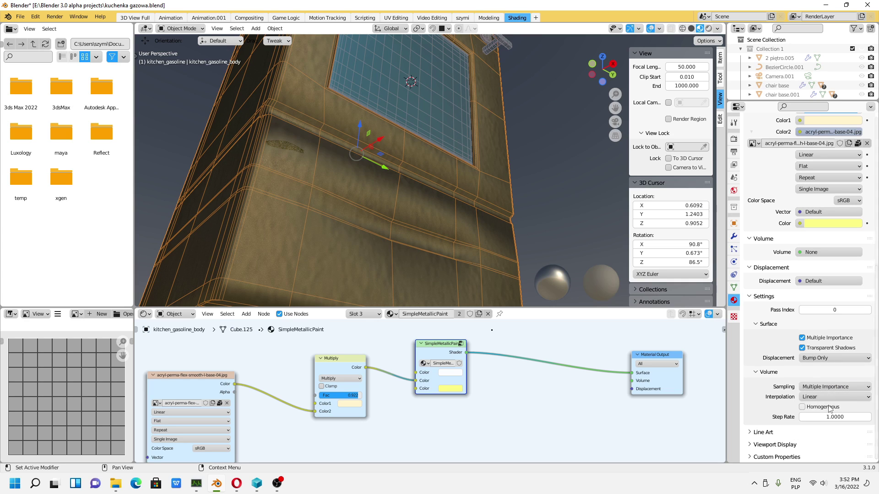
scroll(807, 405, "up", 3)
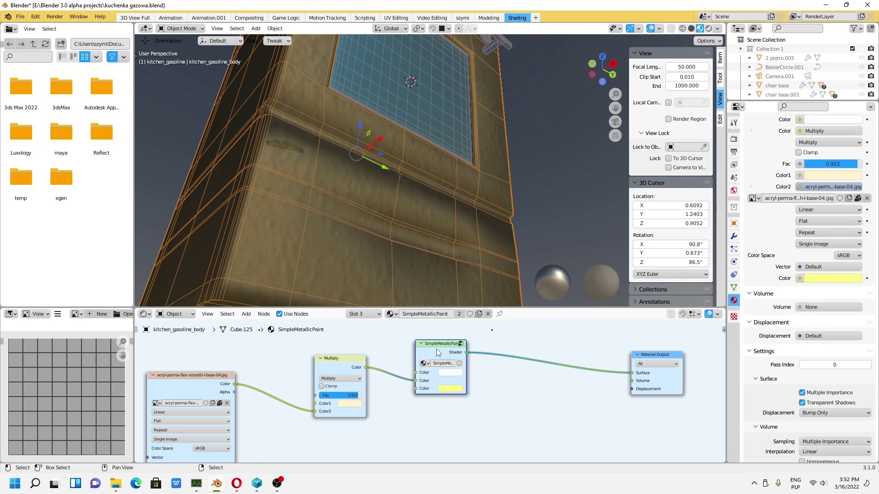
left_click_drag(439, 344, 457, 344)
left_click_drag(348, 358, 331, 356)
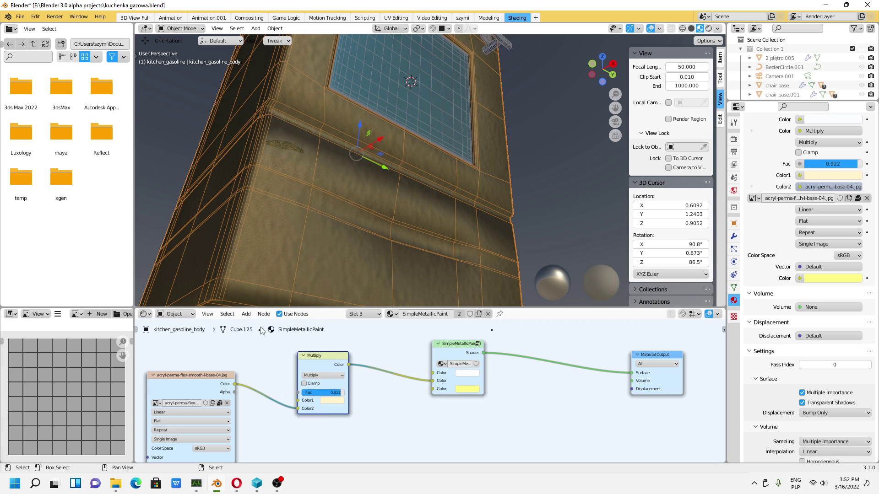
left_click(246, 315)
mouse_move(262, 356)
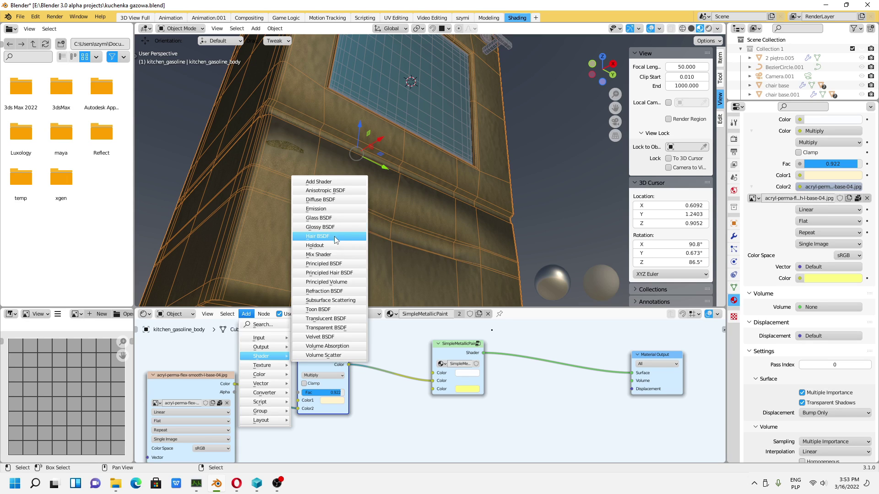
scroll(430, 423, "down", 2)
scroll(430, 422, "up", 1)
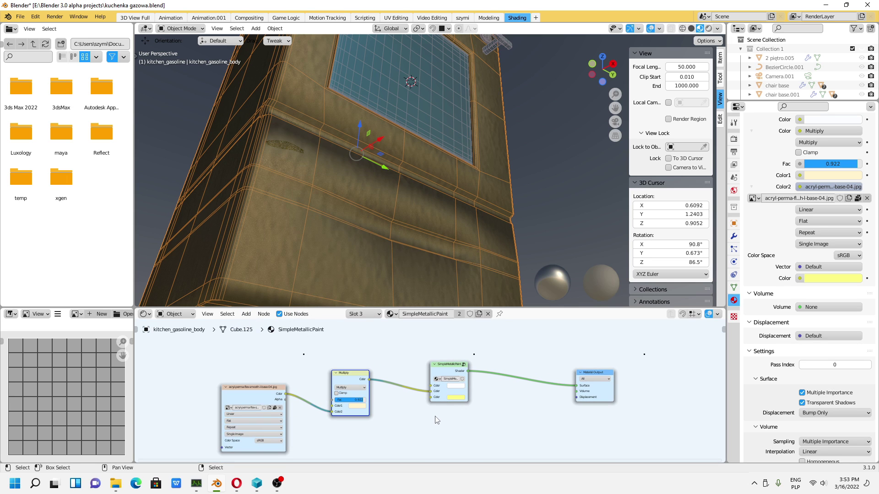
scroll(305, 223, "down", 4)
mouse_move(315, 237)
middle_mouse_down()
mouse_move(329, 252)
mouse_move(471, 241)
mouse_move(382, 265)
mouse_move(457, 260)
mouse_move(476, 282)
middle_mouse_up()
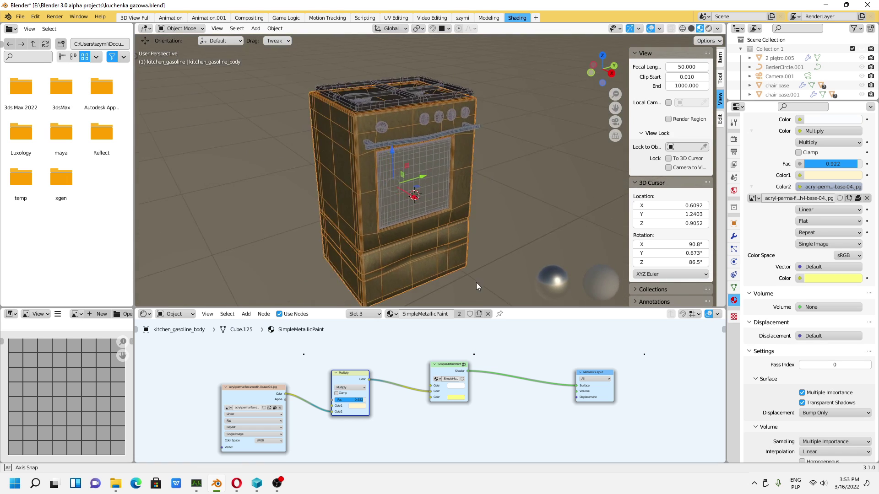
Step: Adjust the Multiply factor slightly to compare the stove's look
scroll(457, 267, "up", 2)
scroll(447, 256, "up", 2)
scroll(444, 259, "up", 2)
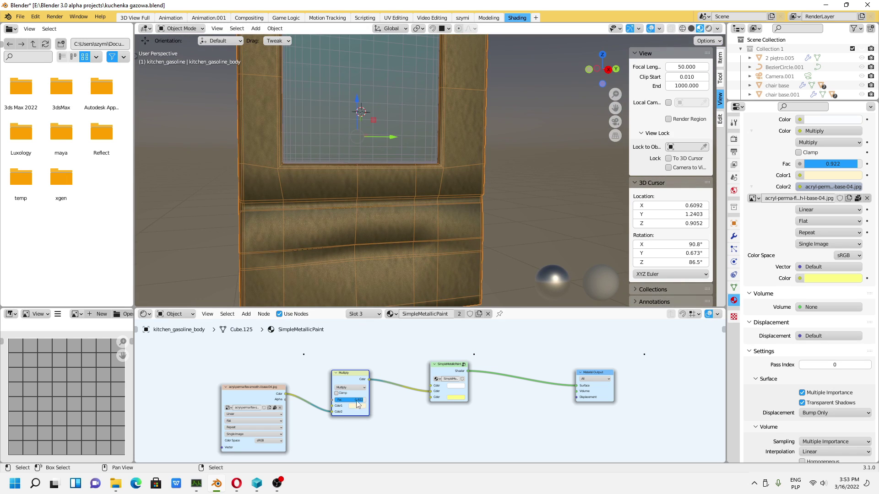
mouse_move(358, 400)
left_mouse_down()
mouse_move(341, 400)
mouse_move(366, 399)
left_mouse_up()
scroll(375, 249, "down", 3)
Step: Push the Multiply factor to 1.000 and save kuchenka gazowa.blend
middle_click_drag(376, 248, 468, 256)
scroll(415, 254, "up", 3)
scroll(468, 259, "down", 2)
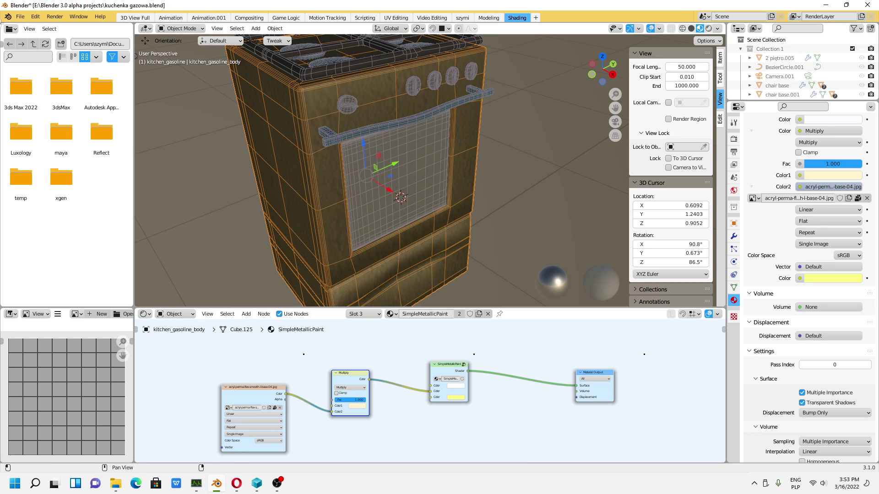
left_click(21, 17)
left_click(27, 79)
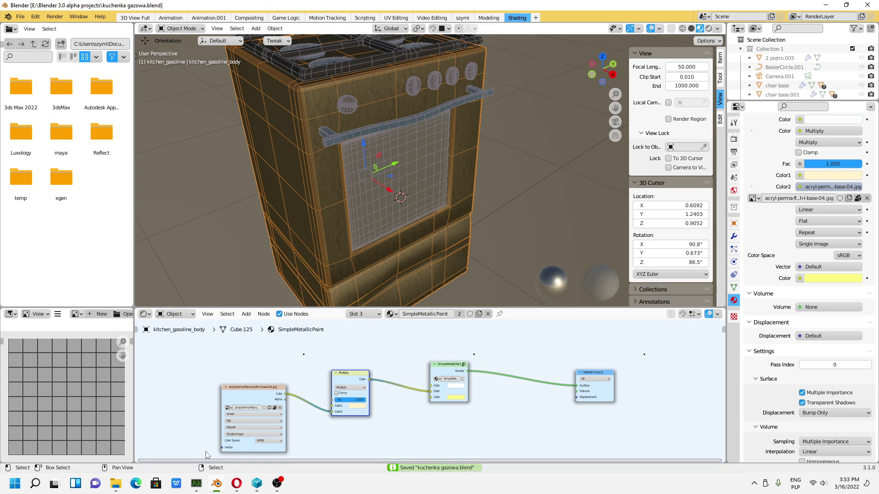